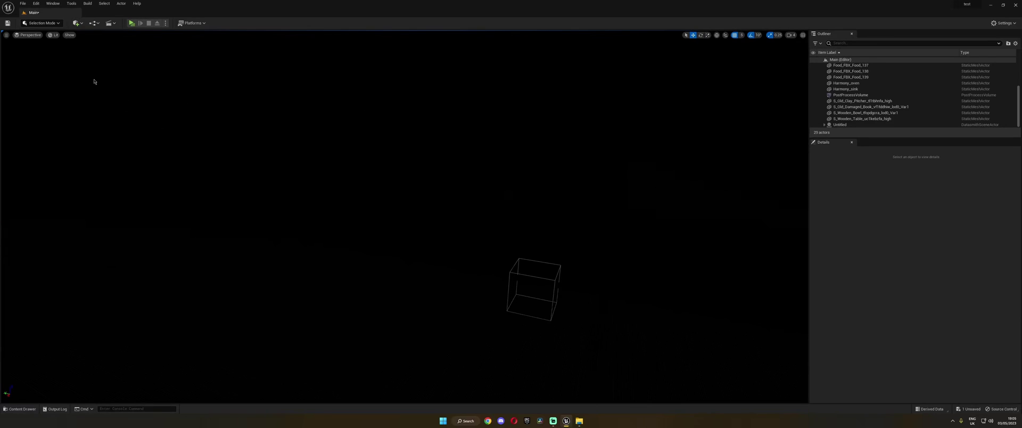
Add an HDRI Backdrop actor to the level
left_click(78, 24)
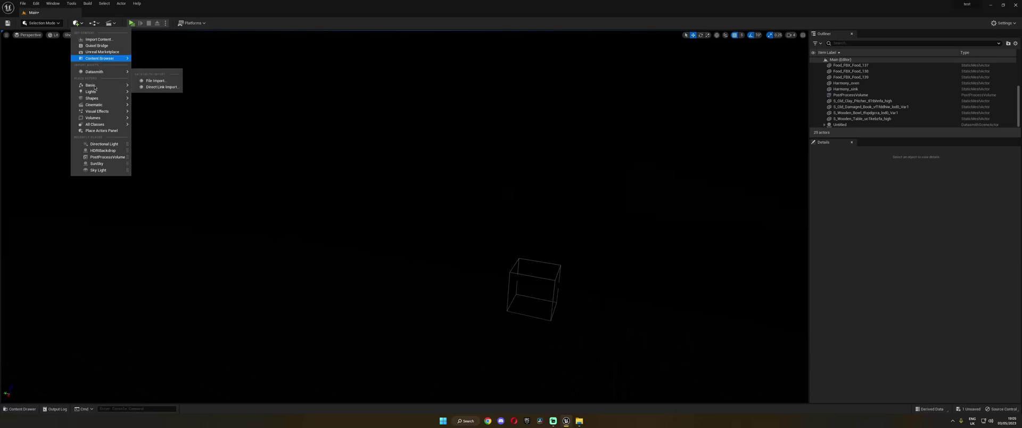
mouse_move(96, 92)
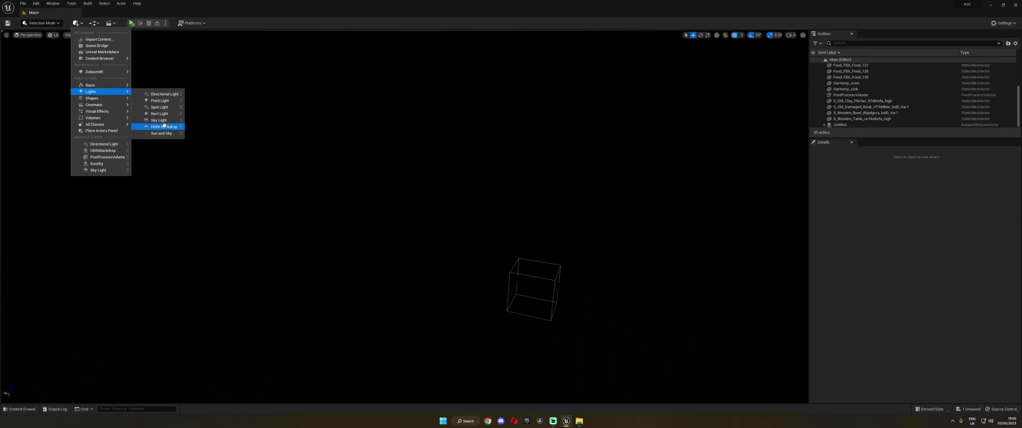
left_click(165, 126)
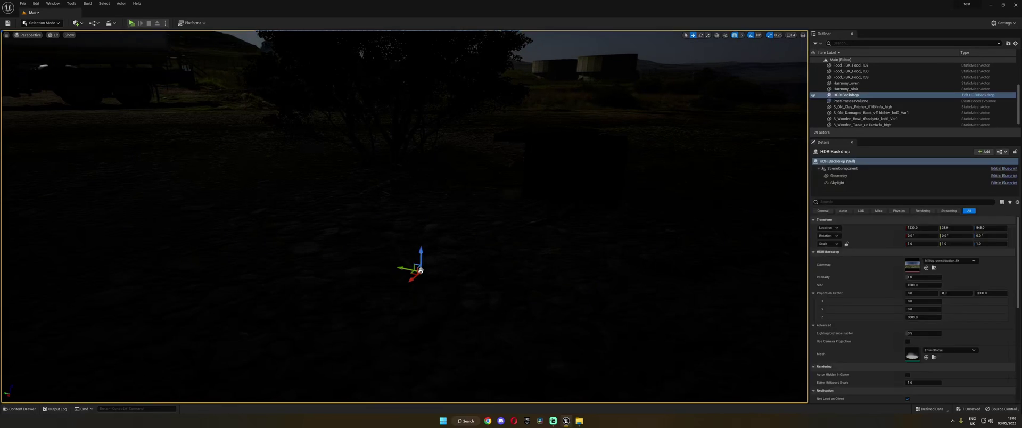
Set the HDRI Backdrop's location to 0 on the X, Y and Z axes
left_click(921, 228)
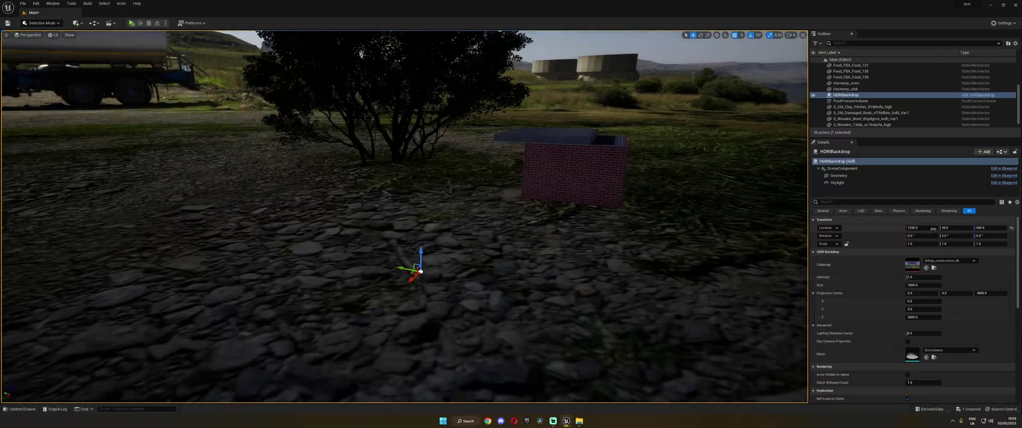
type("0")
left_click(946, 228)
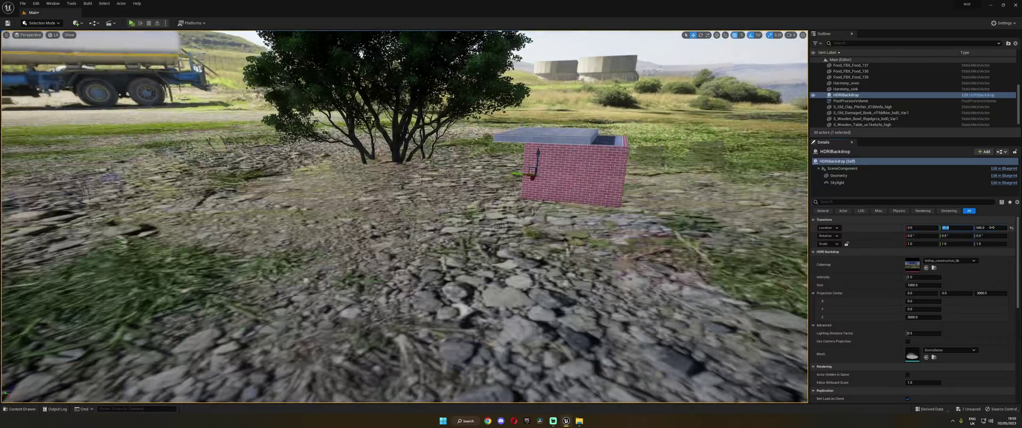
type("0")
left_click(992, 227)
type("0")
key("Return")
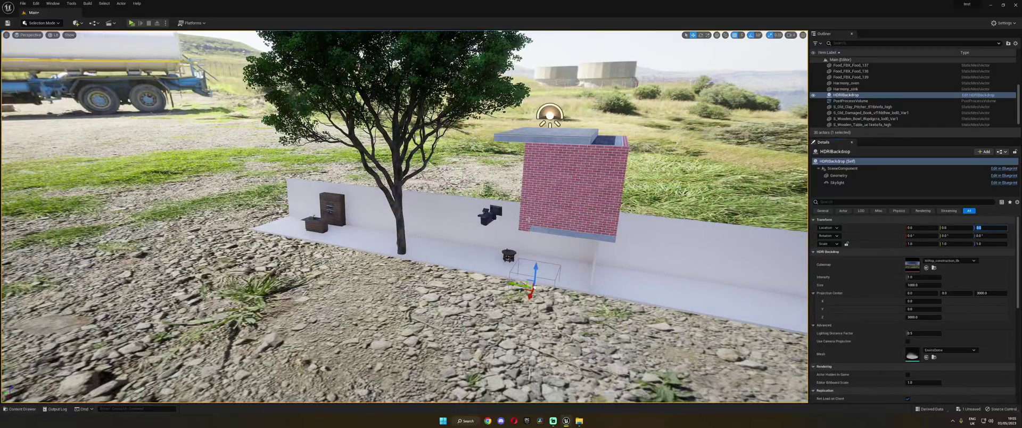
right_click_drag(529, 220, 569, 260)
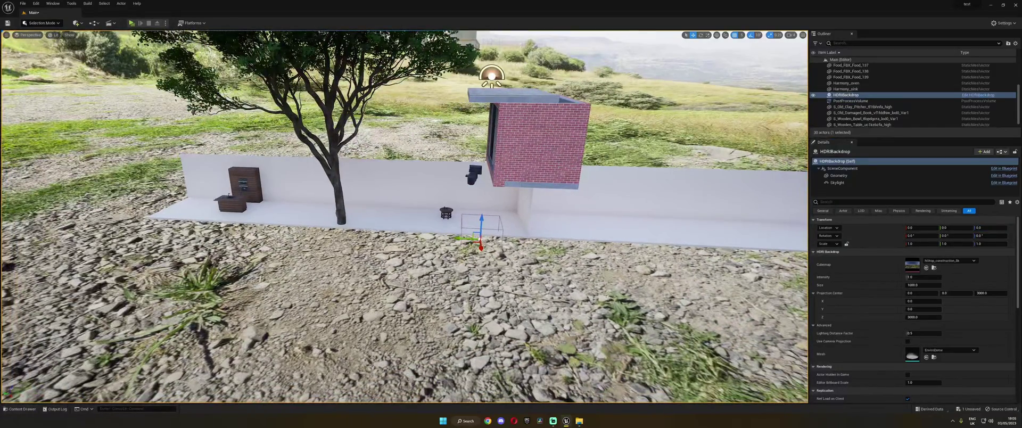
Change the HDRI Backdrop's cubemap to approaching_storm_4k and view the whole scene against it
left_click(973, 261)
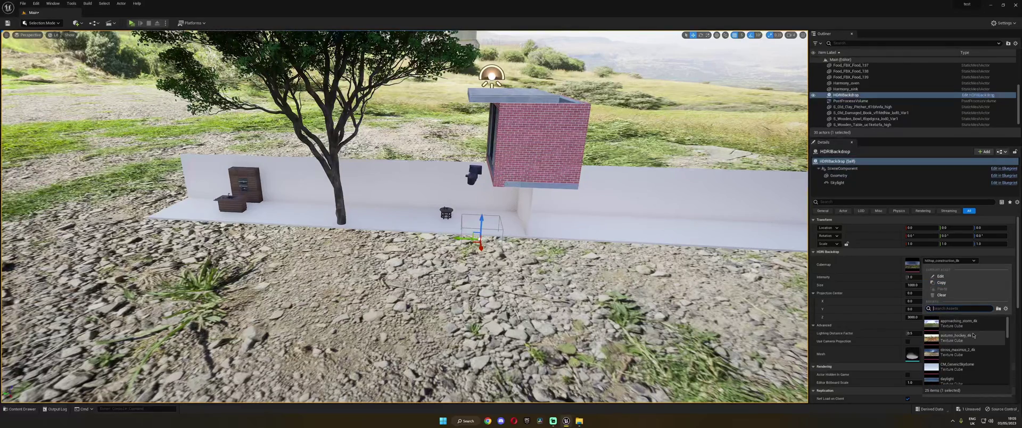
left_click(959, 323)
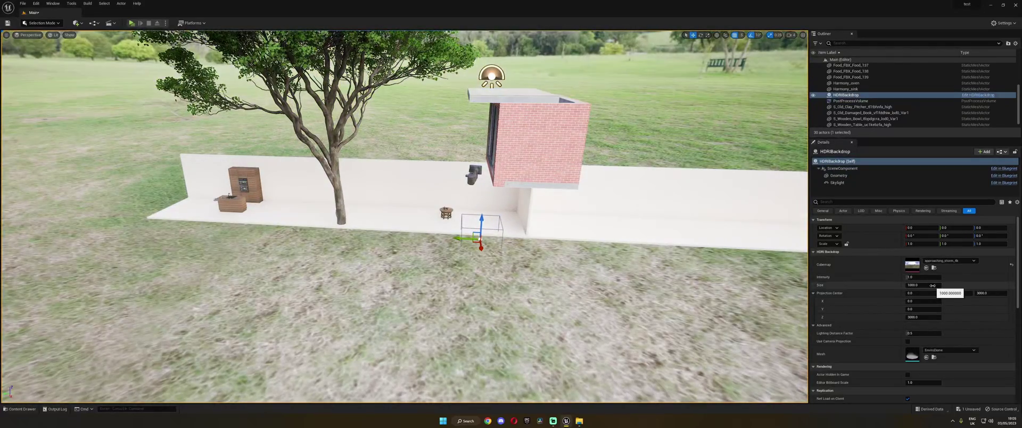
right_click_drag(639, 240, 612, 170)
key("s")
right_click_drag(405, 213, 404, 213)
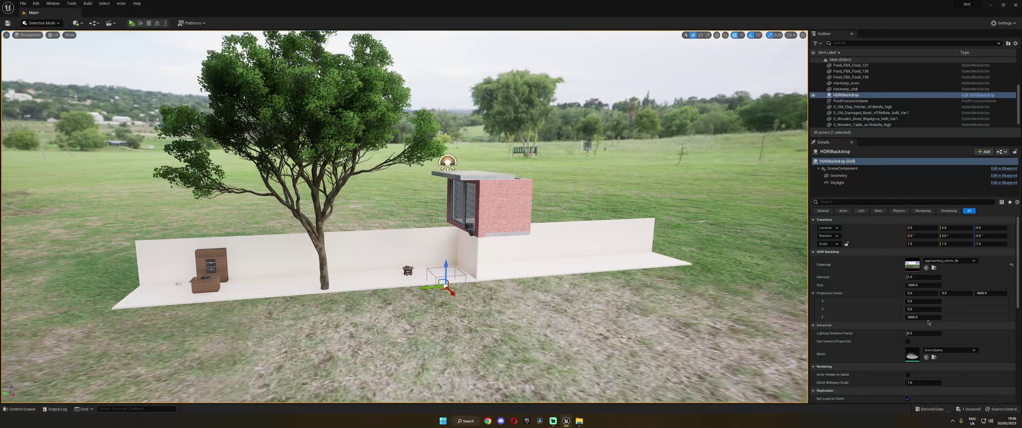
Try a smaller Size for the HDRI Backdrop, view the scene from around it, and restore the Size to 1000
left_click(813, 292)
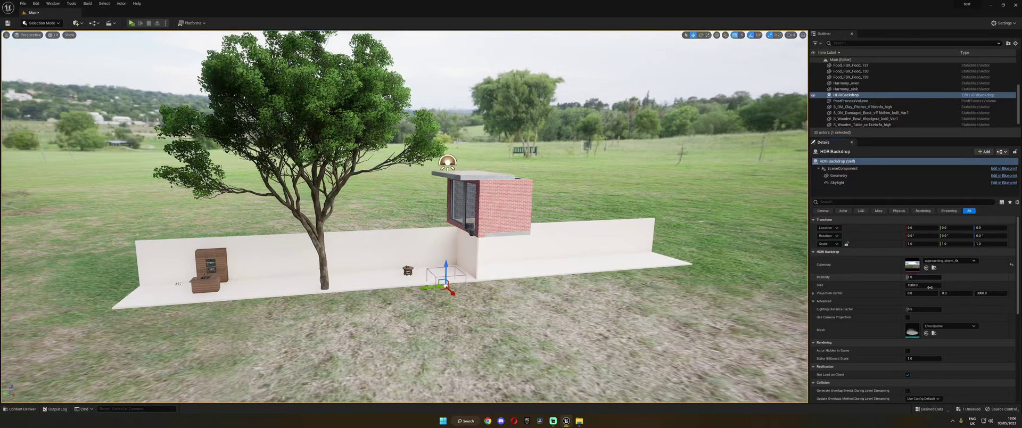
left_click(925, 285)
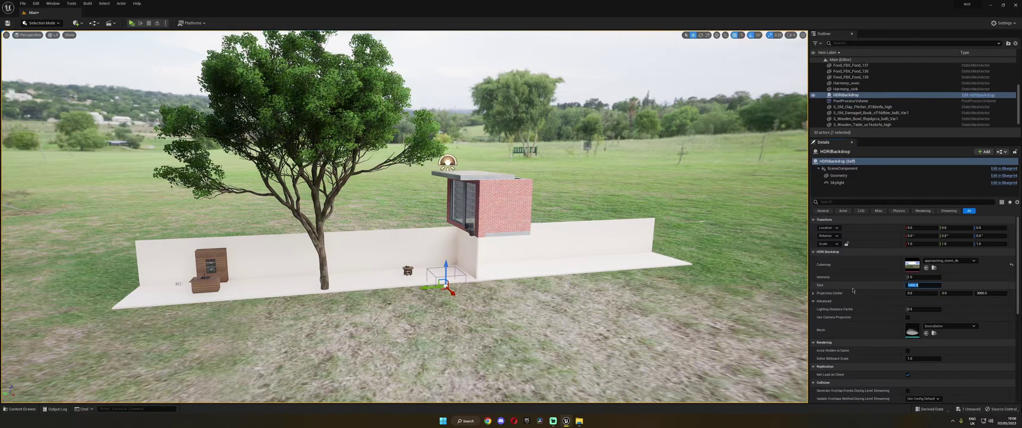
key("Return")
right_click_drag(586, 240, 767, 216)
key("w")
key("s")
key("s")
key("w")
key("a")
key("s")
key("w")
key("a")
key("w")
right_click_drag(364, 208, 338, 225)
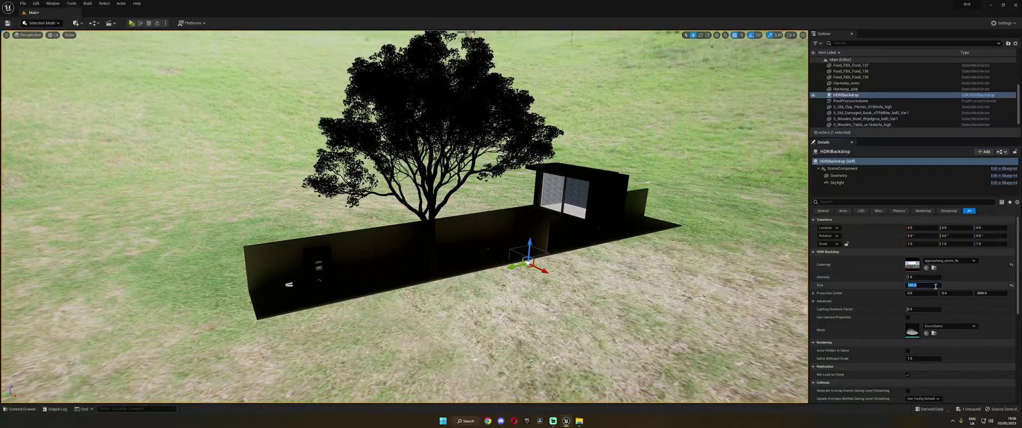
key("Return")
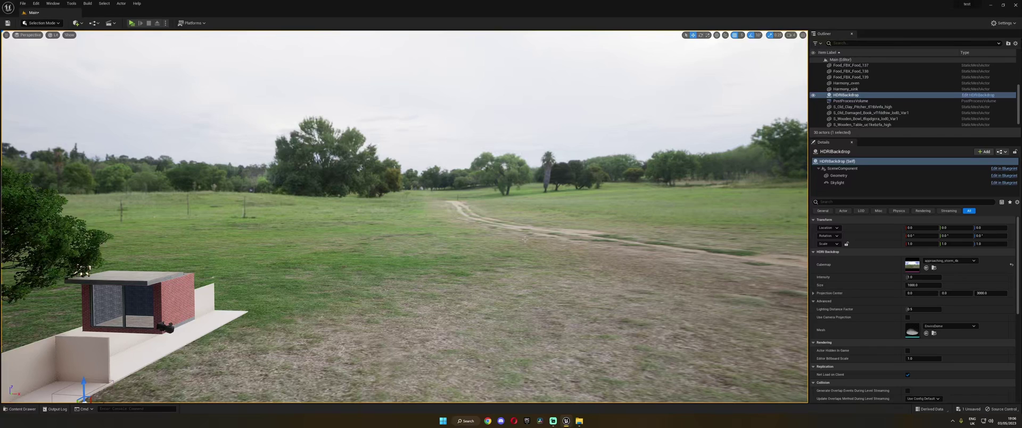
Try lowering the backdrop's projection center above the scene, and restore its original Z value
right_click_drag(534, 227, 73, 224)
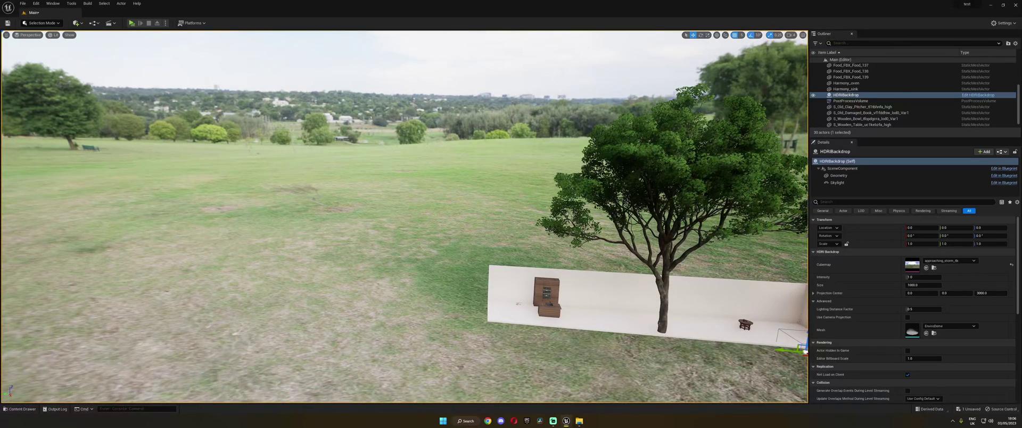
key("s")
right_click_drag(373, 258, 462, 199)
key("s")
key("s")
key("s")
right_click_drag(557, 244, 552, 240)
key("w")
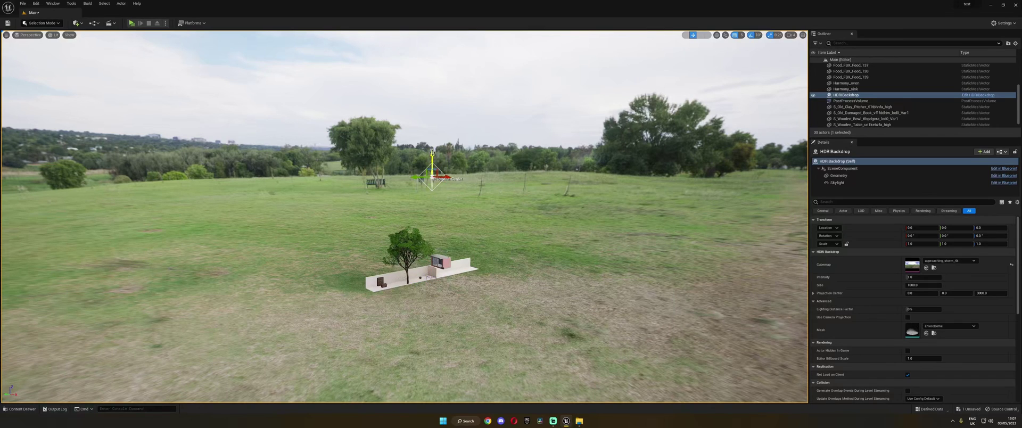
left_click_drag(432, 153, 478, 181)
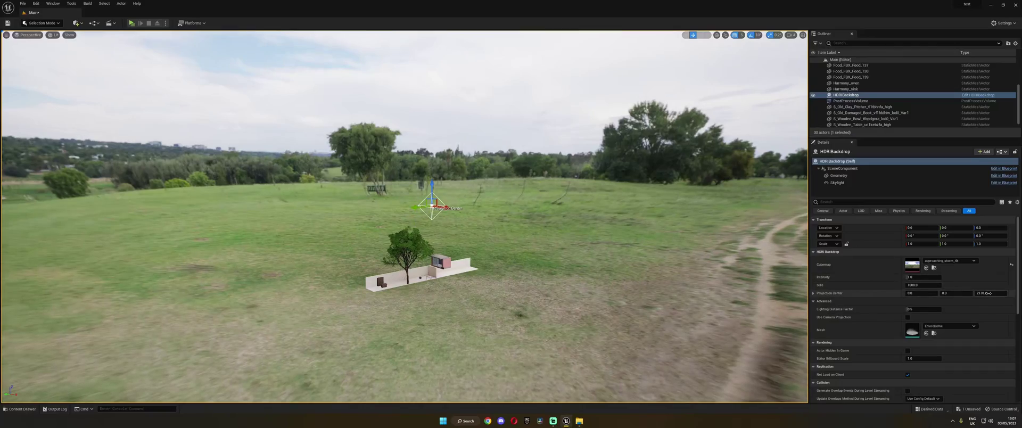
key("Return")
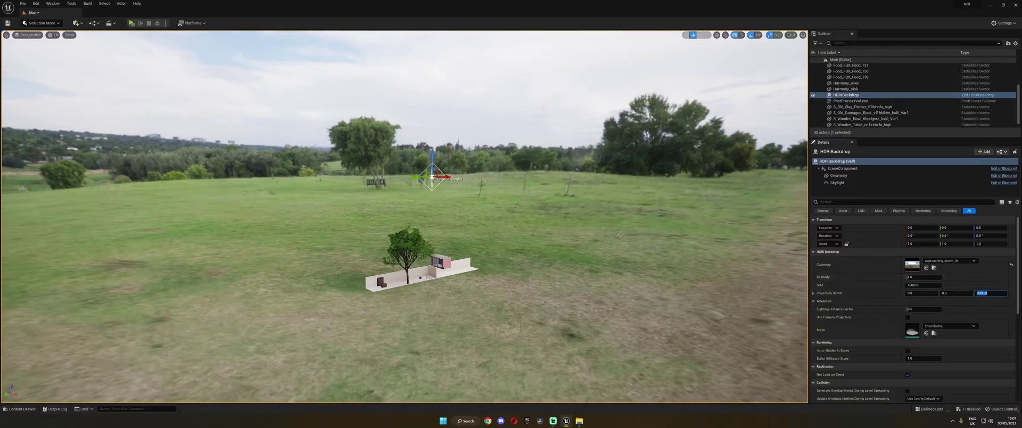
Examine the grass backdrop around the models and review the cubemaps available for the HDRI Backdrop
right_click_drag(532, 239, 597, 318)
key("w")
key("w")
key("Escape")
key("w")
key("s")
left_click(598, 318)
left_click(950, 261)
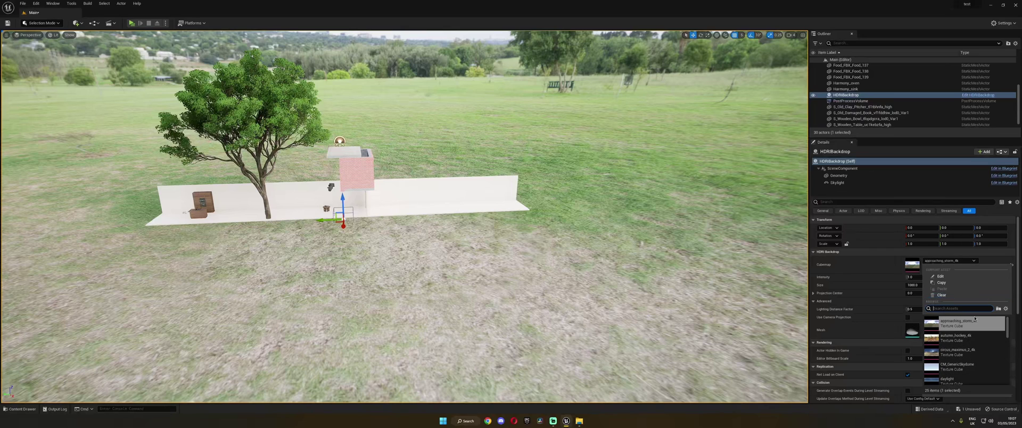
Find the hilltop_construction HDRI texture in the project's Content folder and assign it as the backdrop's cubemap
left_click(23, 411)
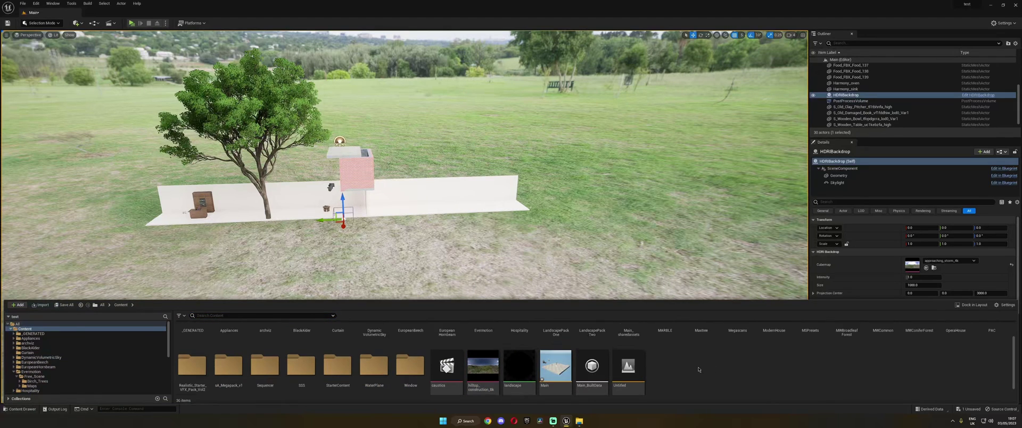
scroll(696, 366, "up", 2)
scroll(382, 351, "down", 2)
scroll(314, 357, "up", 1)
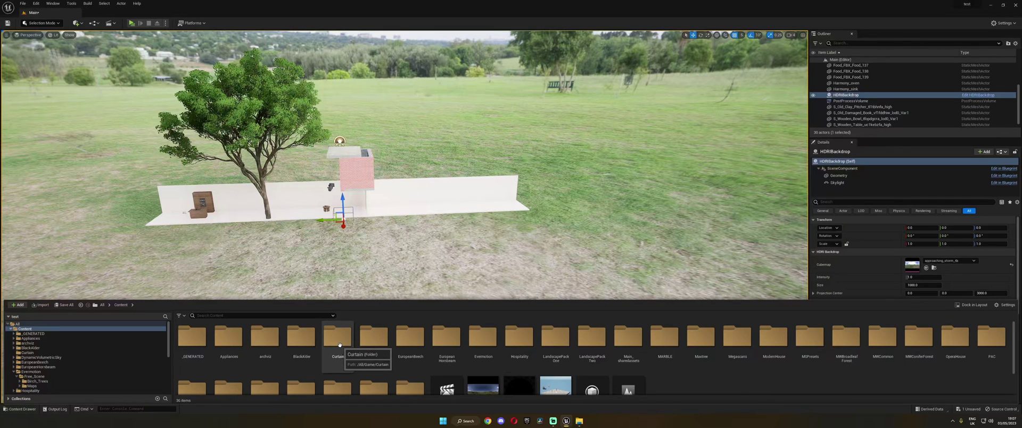
scroll(339, 345, "down", 1)
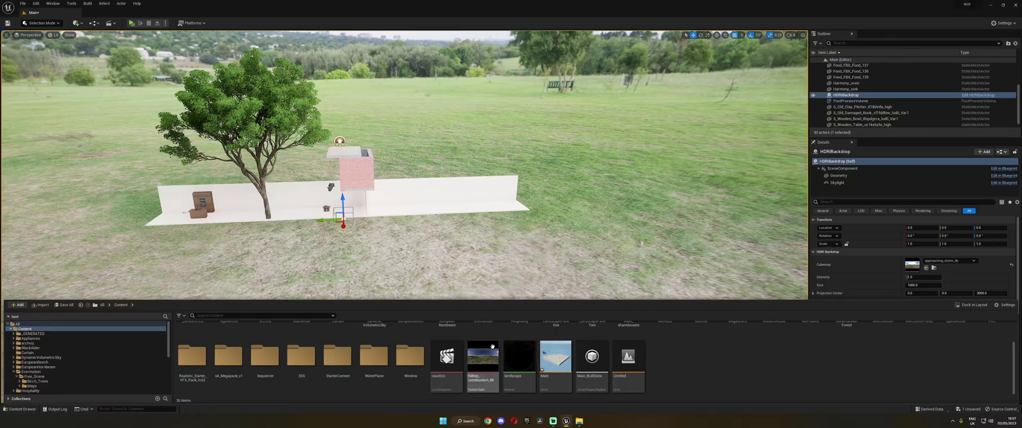
left_click_drag(492, 346, 915, 265)
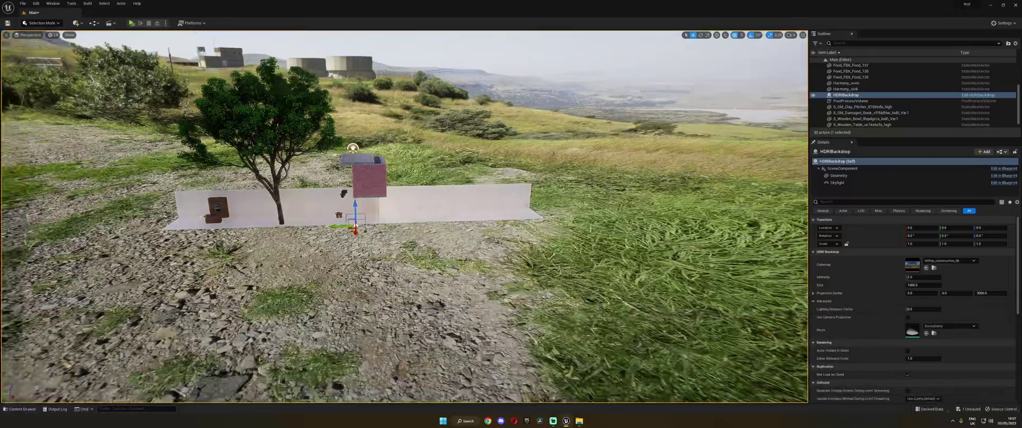
Examine the hilltop backdrop around the tree, walls and brick building from several angles
right_click_drag(736, 109, 718, 70)
key("w")
right_click_drag(602, 133, 553, 131)
key("w")
key("s")
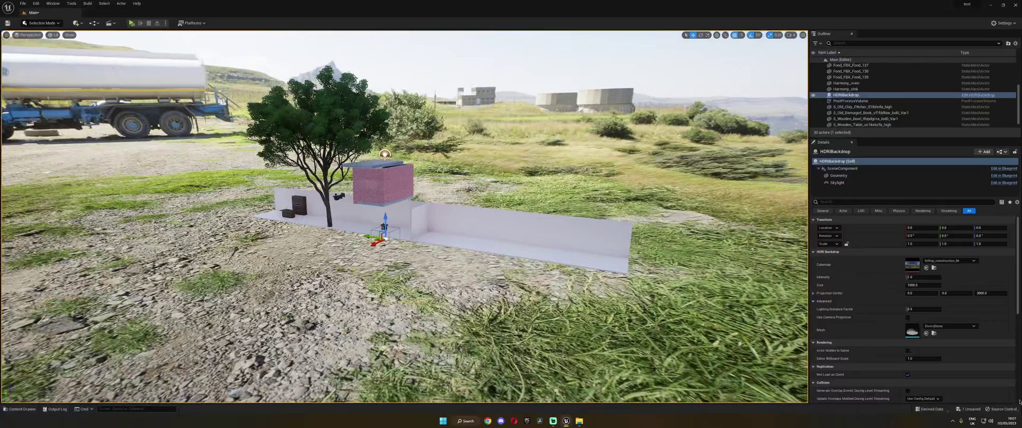
key("w")
right_click_drag(532, 213, 521, 197)
key("a")
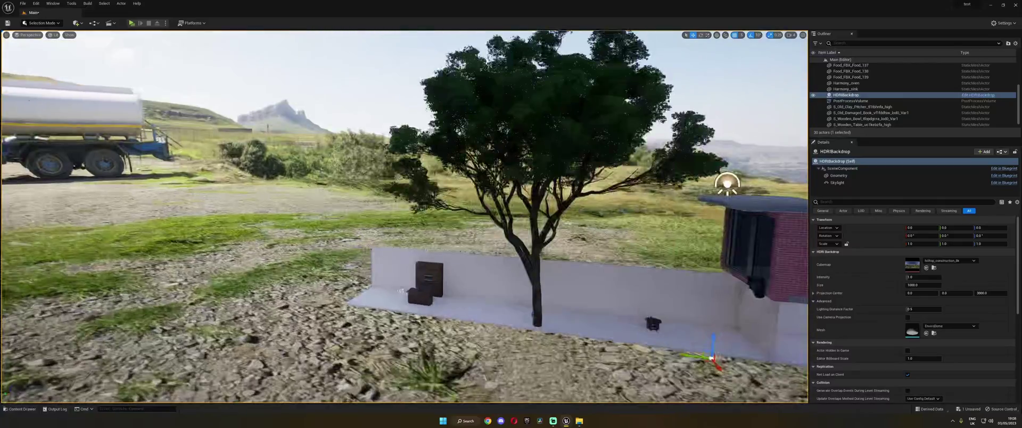
mouse_move(404, 213)
right_mouse_down()
mouse_move(346, 192)
mouse_move(346, 170)
mouse_move(303, 195)
mouse_move(404, 213)
right_mouse_up()
key("d")
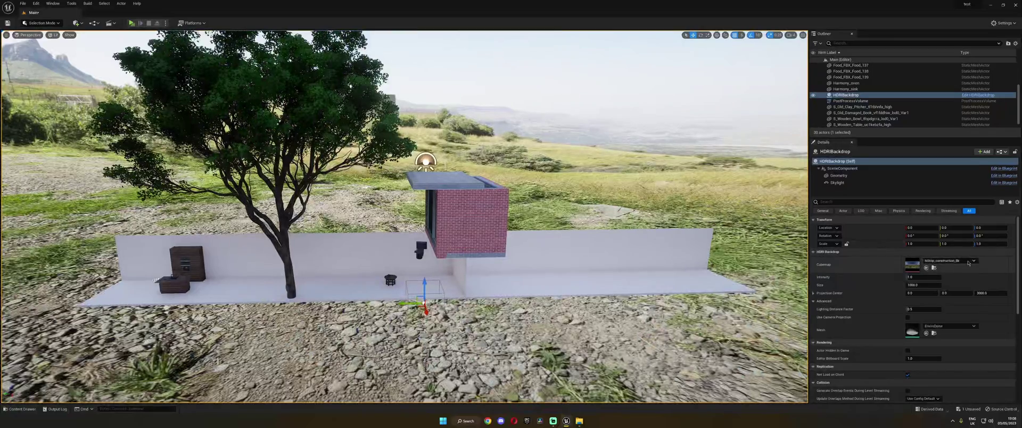
Switch the backdrop's cubemap to misty_pines_4k and view the scene in the forest surroundings
left_click(949, 261)
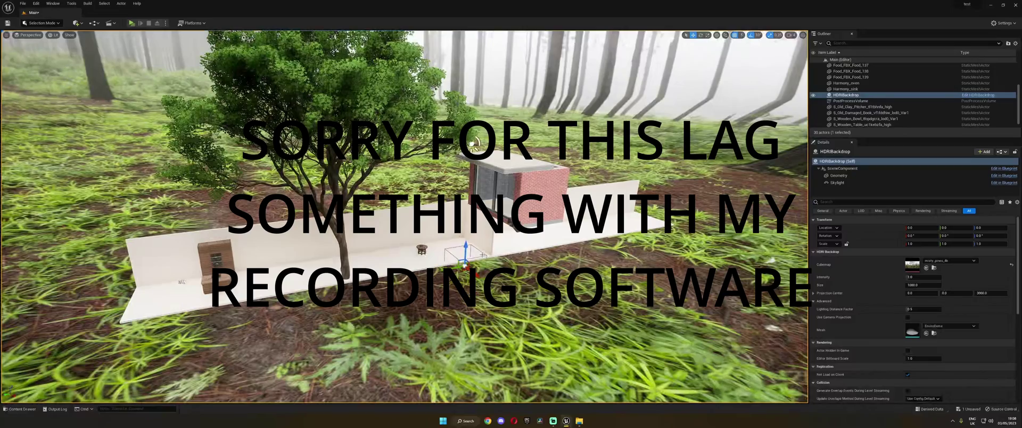
right_click_drag(483, 255, 457, 230)
right_click_drag(405, 213, 405, 212)
Set the backdrop's cubemap to hilltop_construction and check the scene's lighting from different viewpoints
left_click(959, 263)
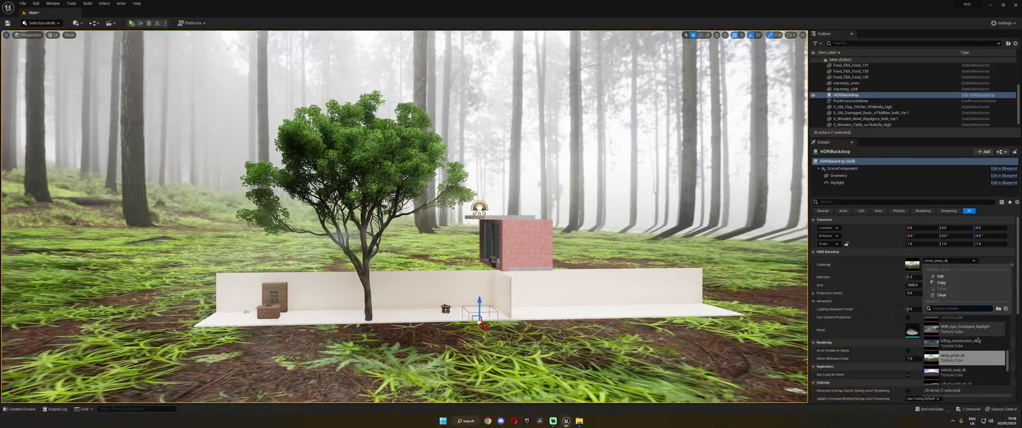
left_click(964, 343)
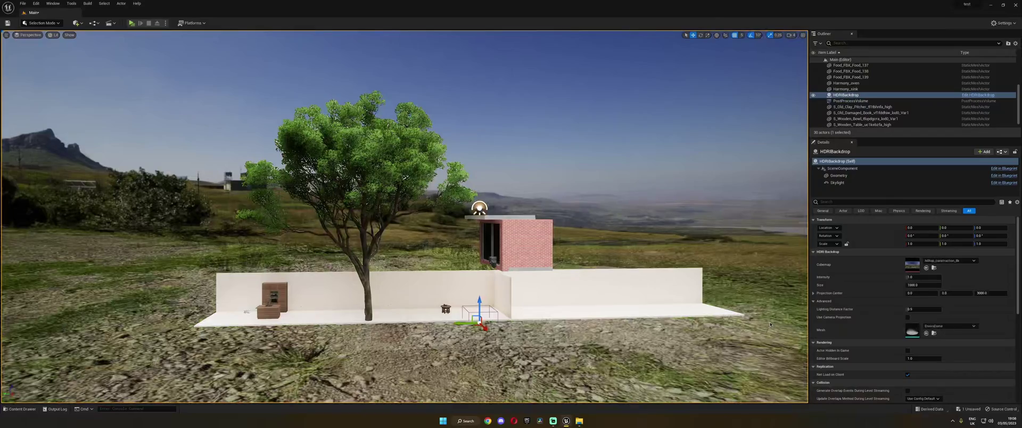
right_click_drag(770, 321, 769, 321)
key("w")
key("s")
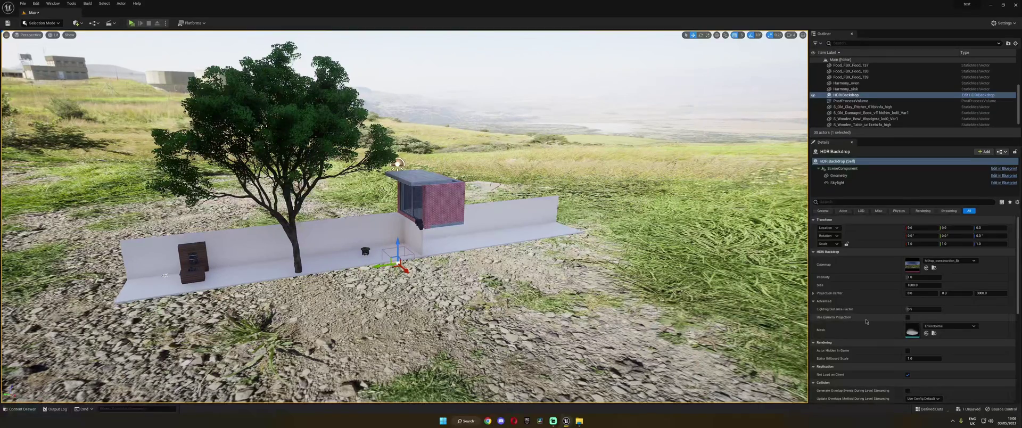
mouse_move(770, 322)
right_mouse_down()
mouse_move(719, 322)
mouse_move(770, 321)
right_mouse_up()
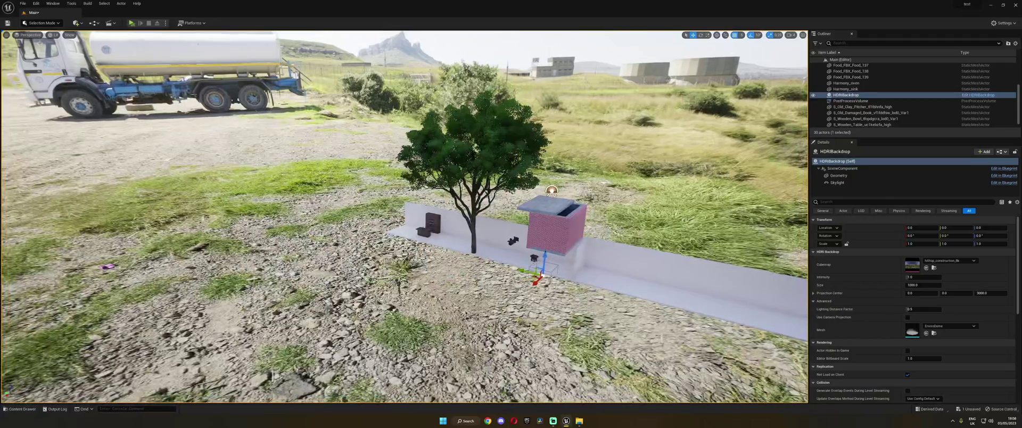
Add a directional light to the level and place it above the ground beside the tree
left_click(78, 23)
mouse_move(91, 92)
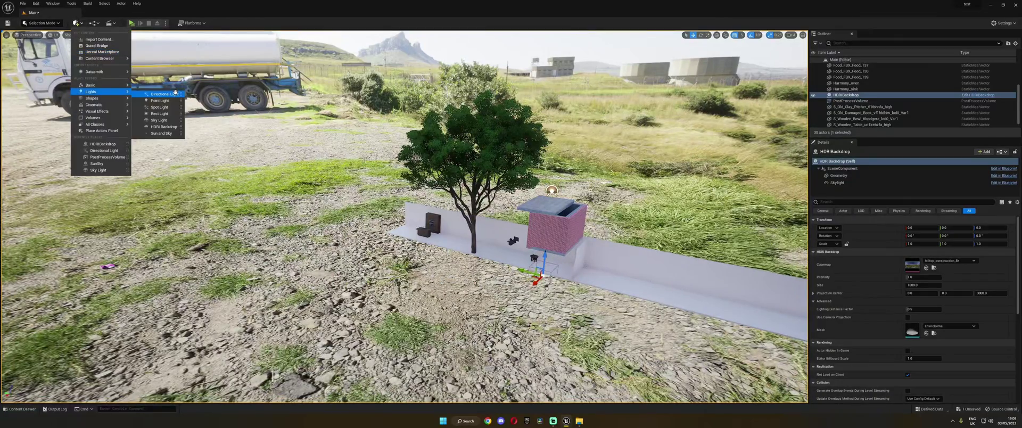
left_click(155, 92)
left_click_drag(392, 265, 399, 242)
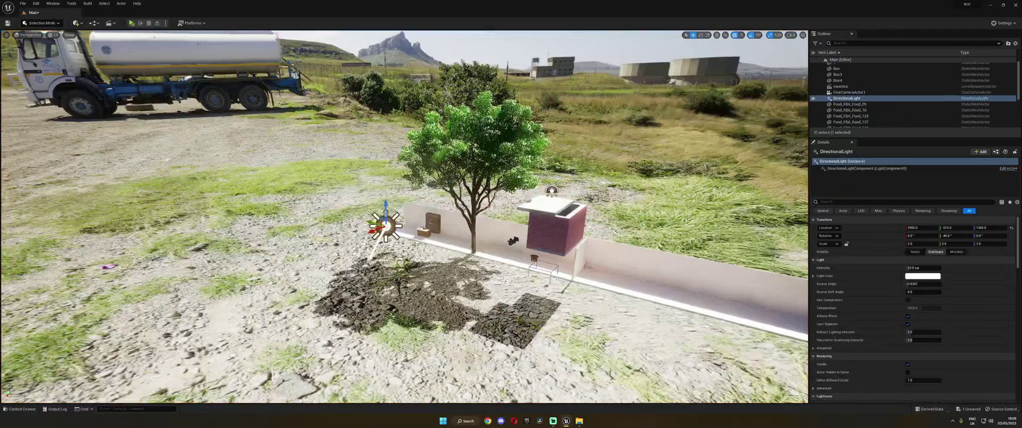
Try different sun directions by rotating the directional light, and check how the shadows fall around the tree and brick building
key("ctrl+l")
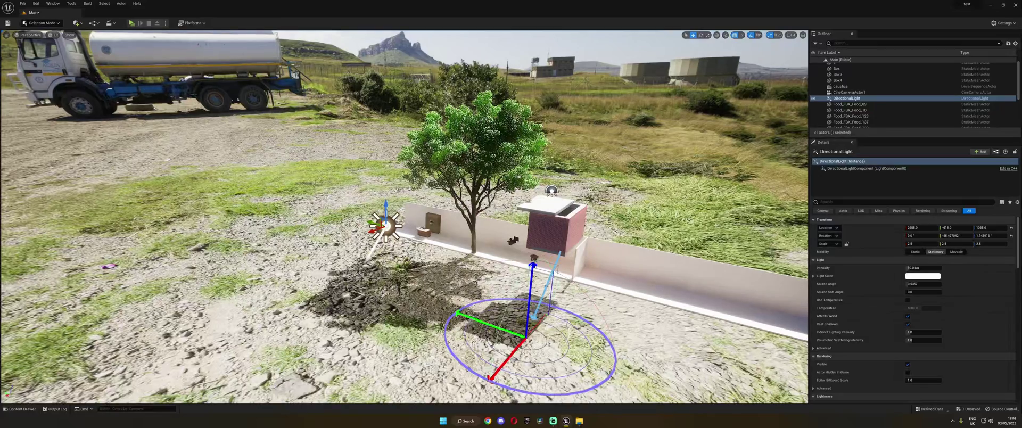
key("ctrl+l")
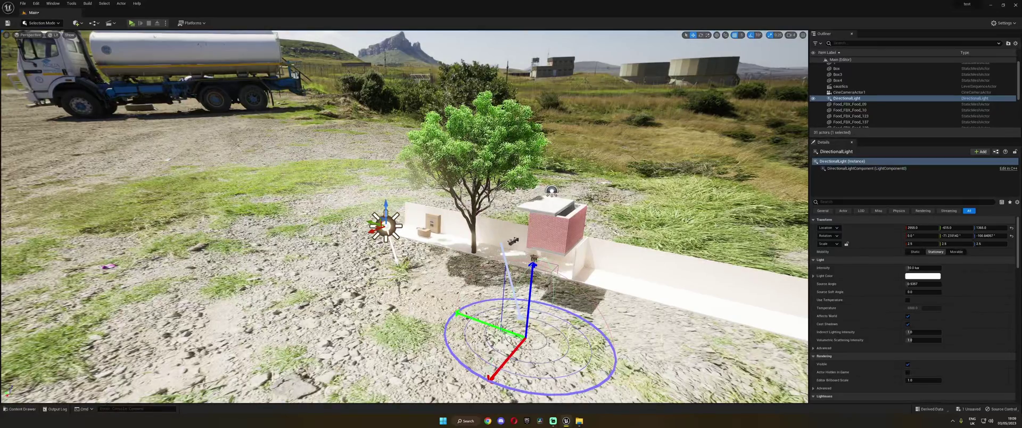
key("ctrl+l")
right_click_drag(405, 216, 511, 263)
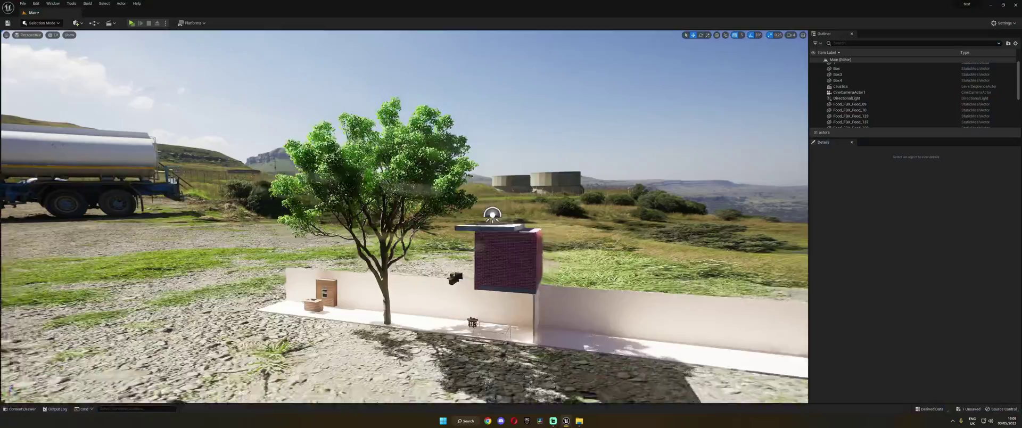
right_click_drag(367, 226, 356, 229)
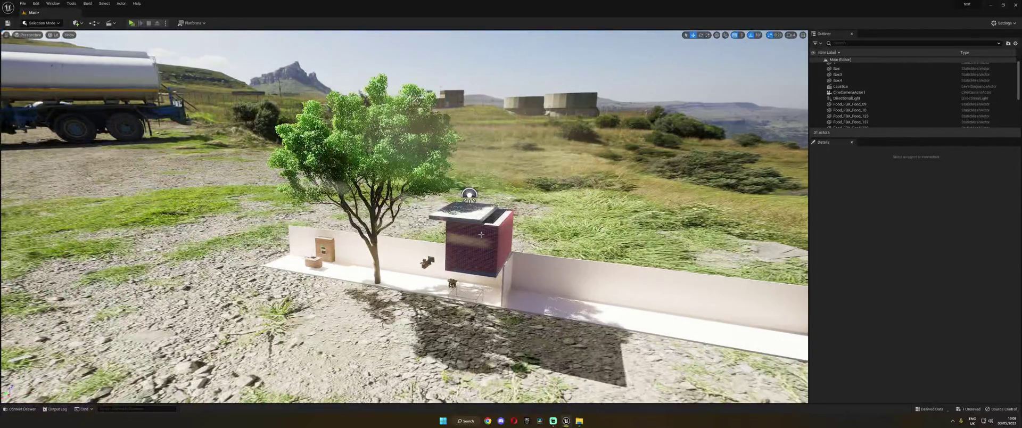
Undo the directional light's rotation and its placement so that it is removed from the level
key("ctrl+z")
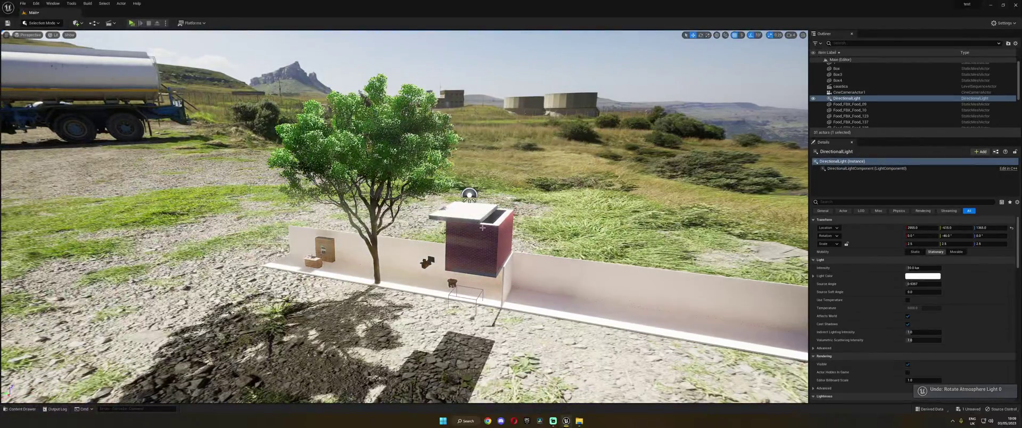
key("ctrl+z")
right_click_drag(483, 228, 504, 234)
key("Escape")
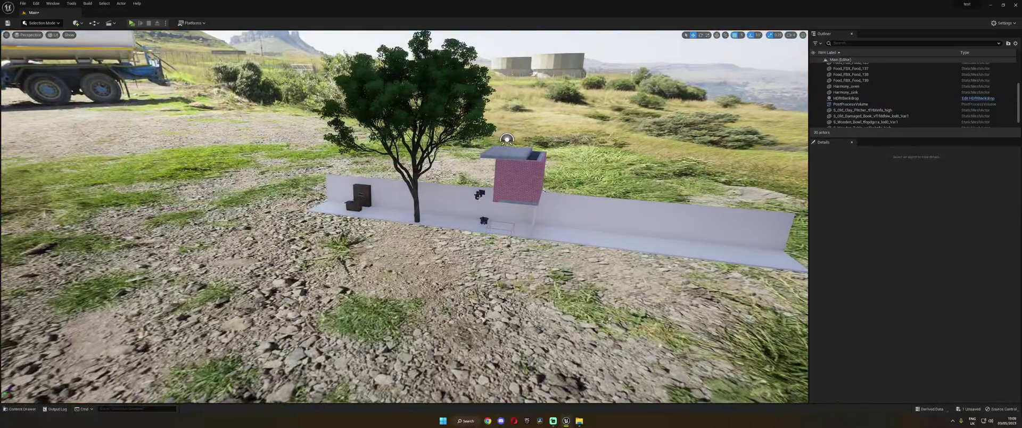
Select the HDRIBackdrop actor and look through its cubemap, projection and advanced settings
right_click_drag(505, 234, 556, 229)
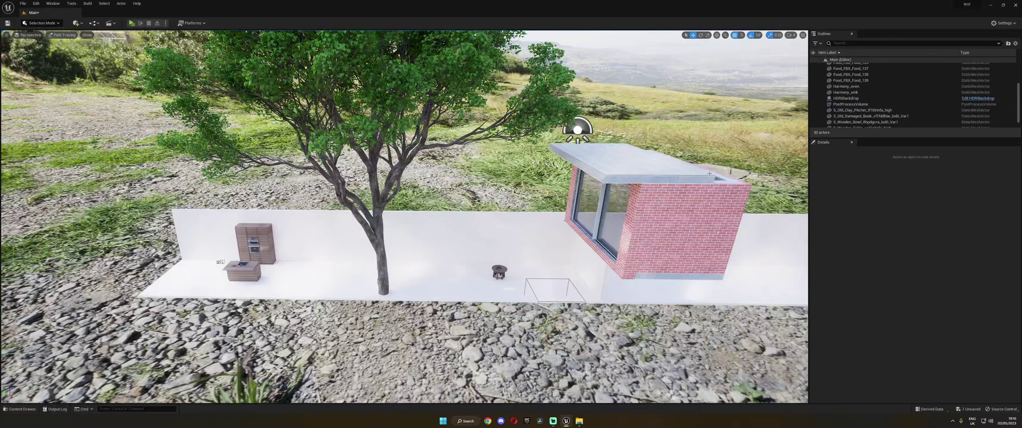
left_click(853, 98)
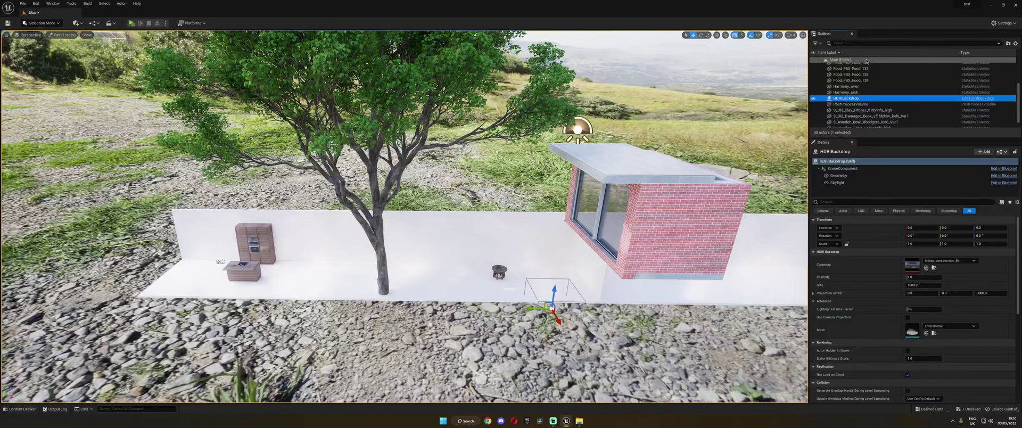
left_click(640, 81)
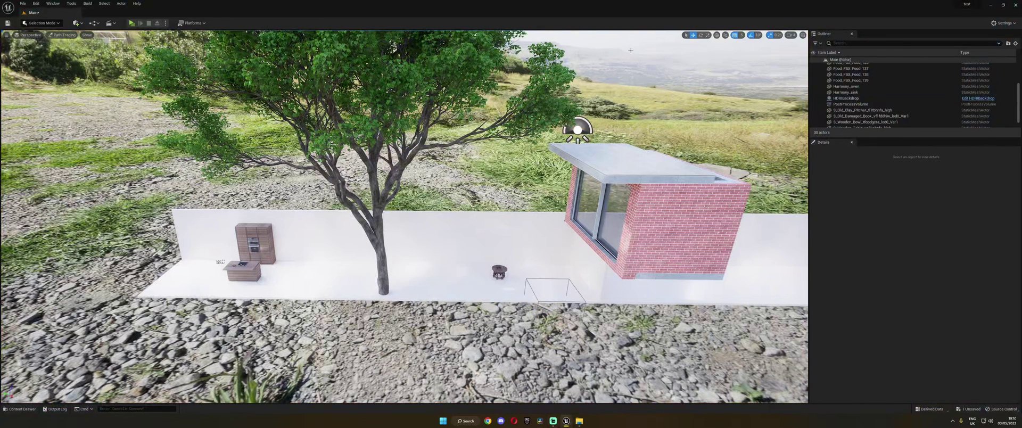
left_click(623, 72)
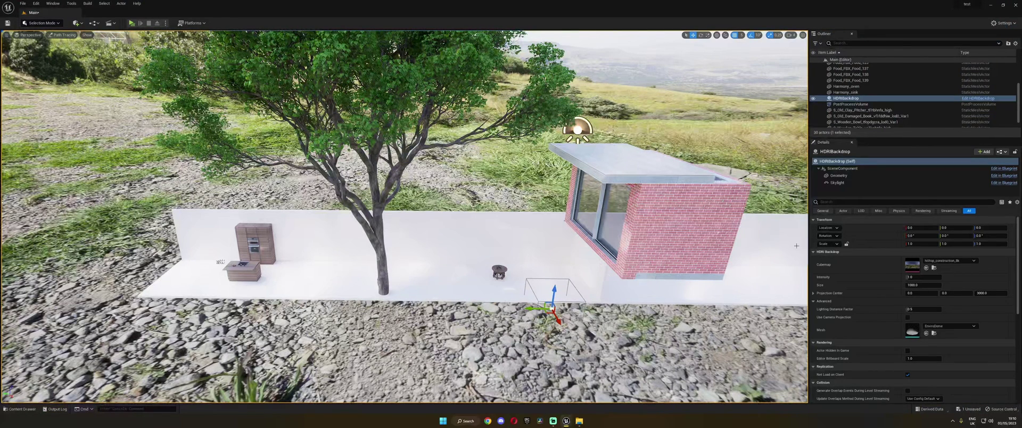
scroll(895, 297, "down", 3)
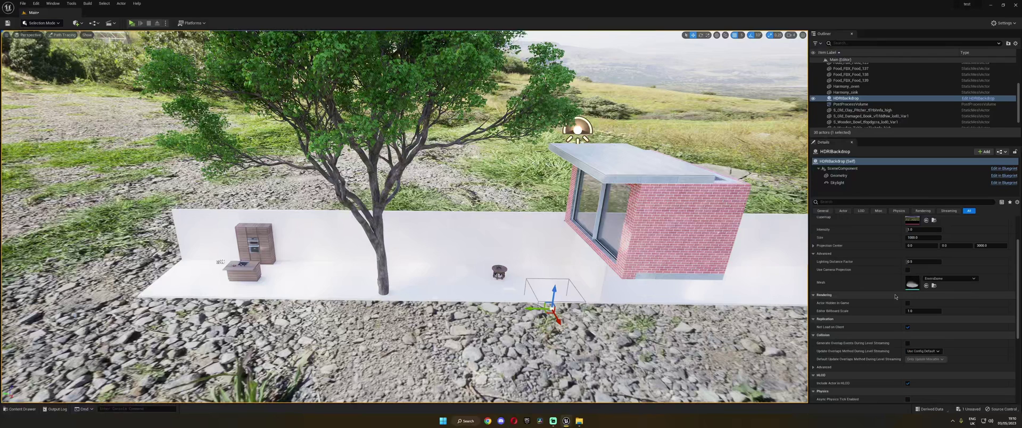
scroll(886, 305, "up", 3)
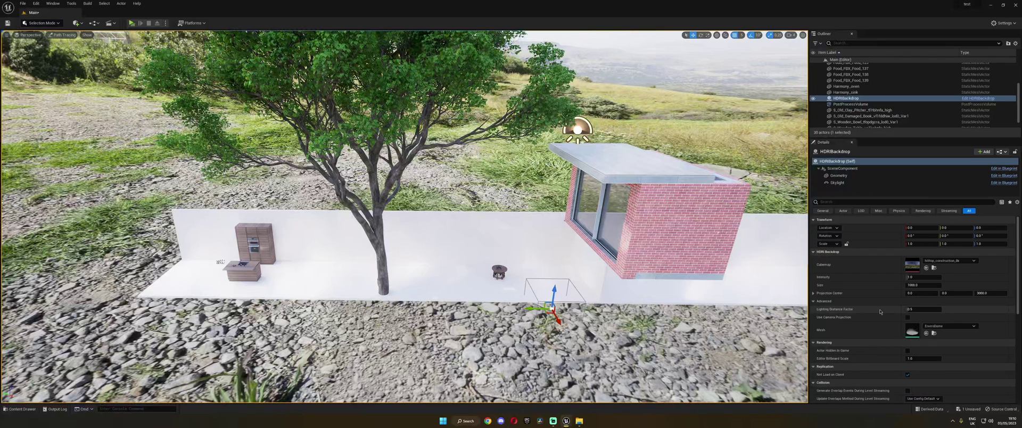
Select the backdrop's Skylight component and switch the viewport from Path Tracing to Lit
left_click(837, 183)
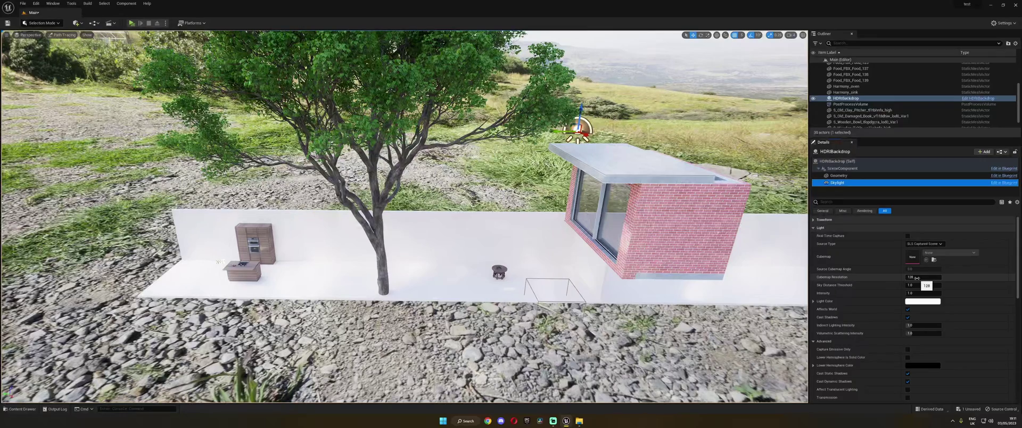
right_click_drag(404, 216, 458, 133)
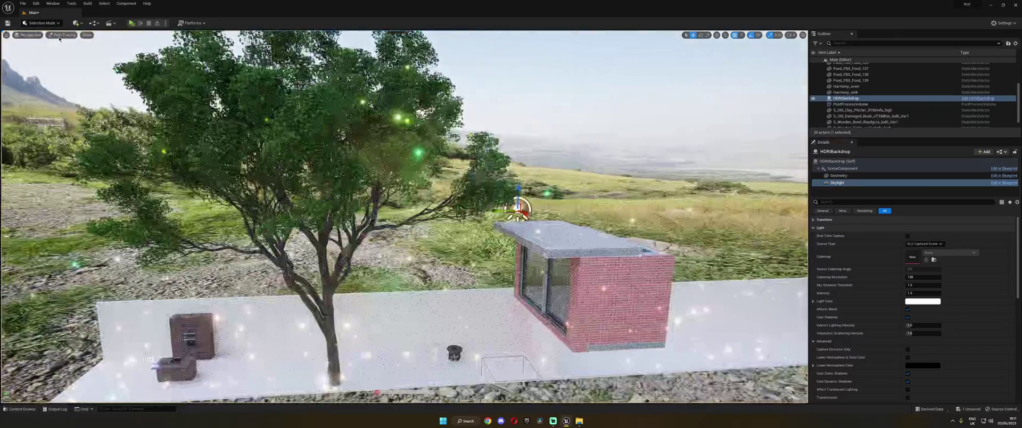
left_click(62, 35)
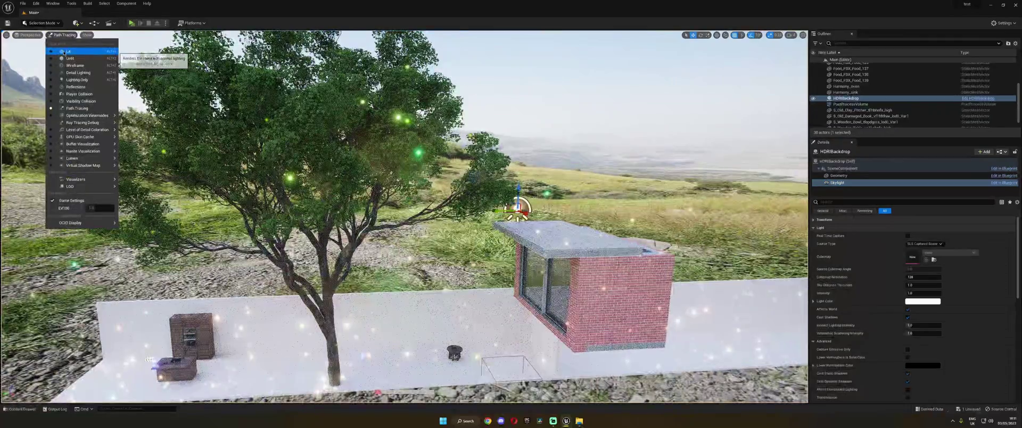
left_click(67, 51)
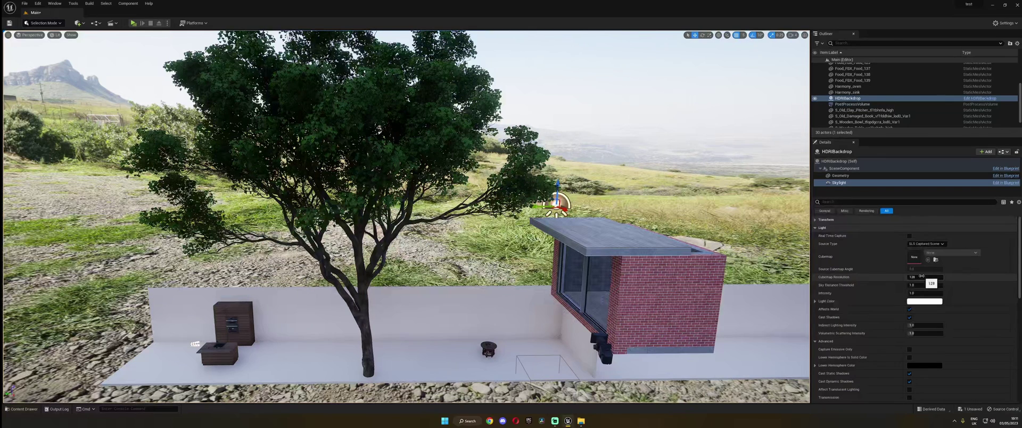
Set the skylight's cubemap resolution to 1024 and its sky distance threshold to 1000
left_click(922, 276)
type("10")
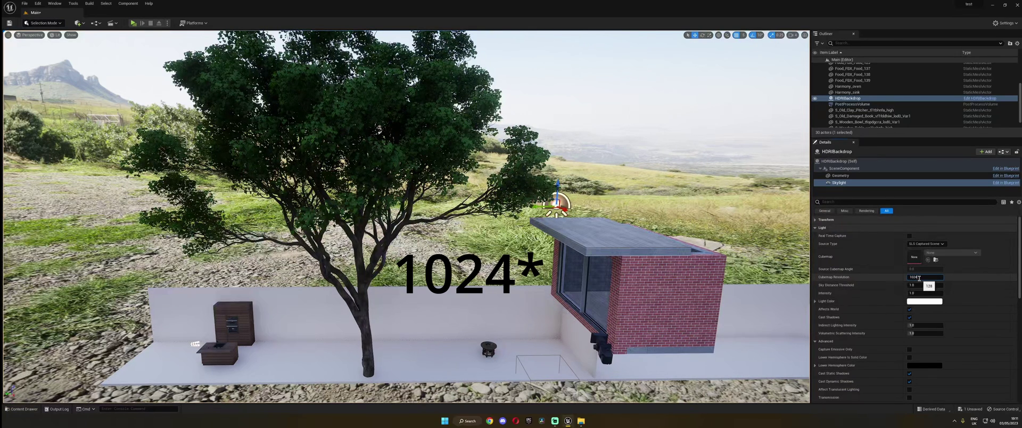
type("24")
key("Return")
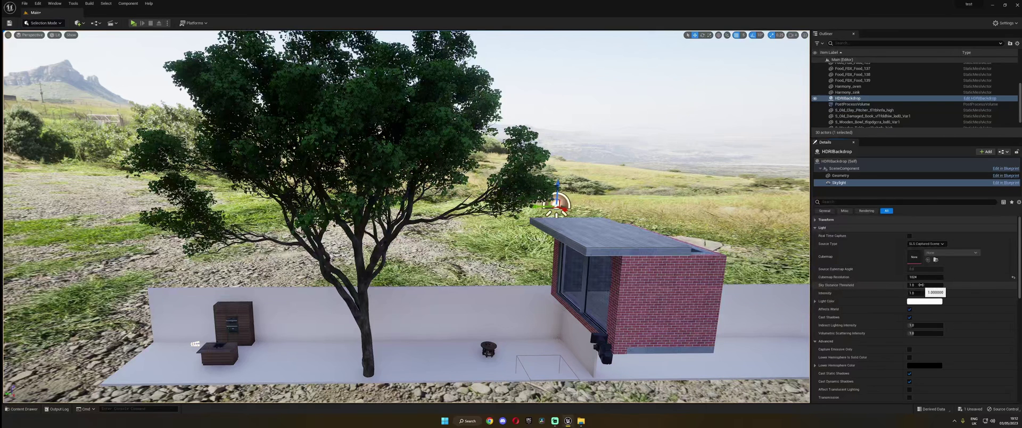
left_click(919, 285)
type("1000")
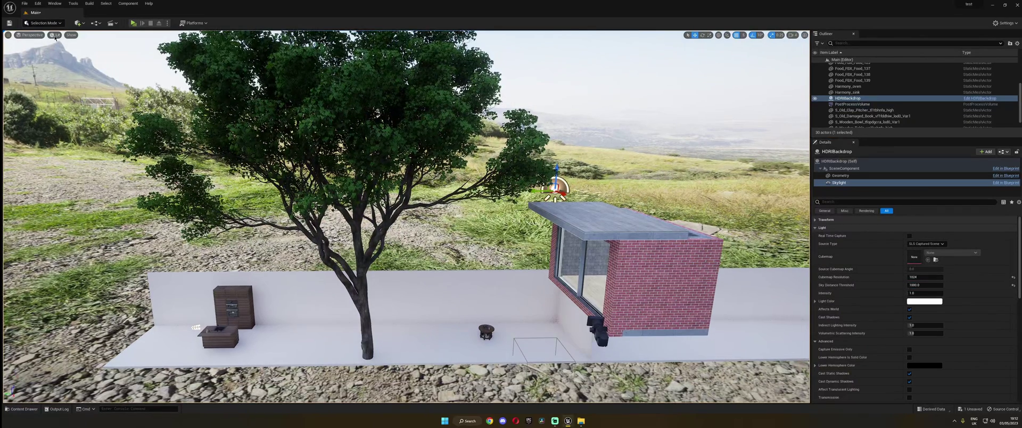
Compare the scene in Path Tracing and Lit modes, moving closer to the tree trunk and small round table
left_click(55, 36)
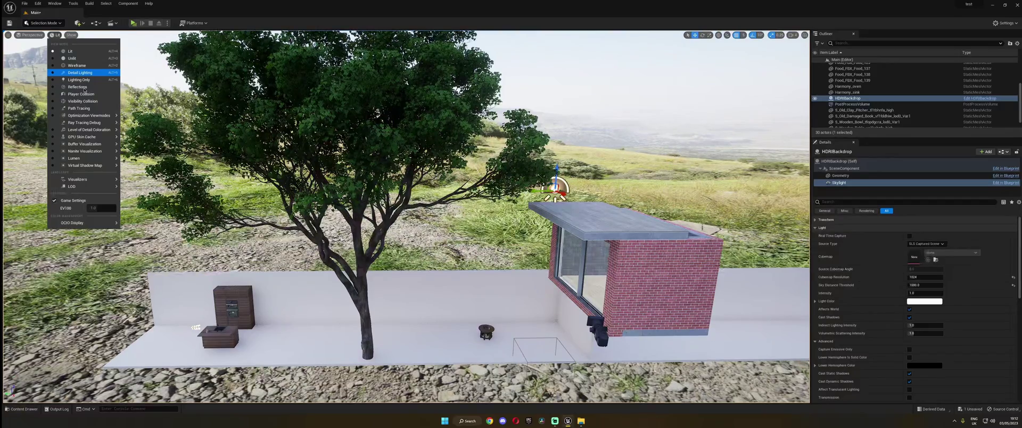
left_click(83, 109)
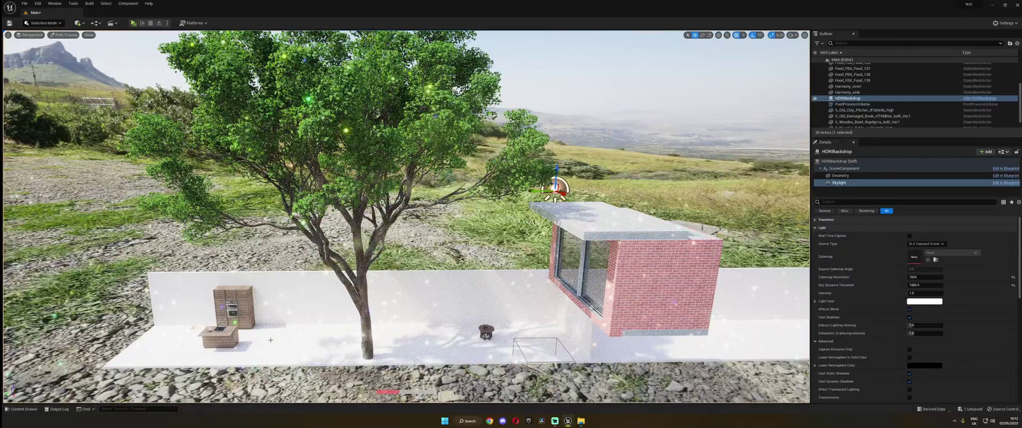
left_click(64, 34)
left_click(66, 50)
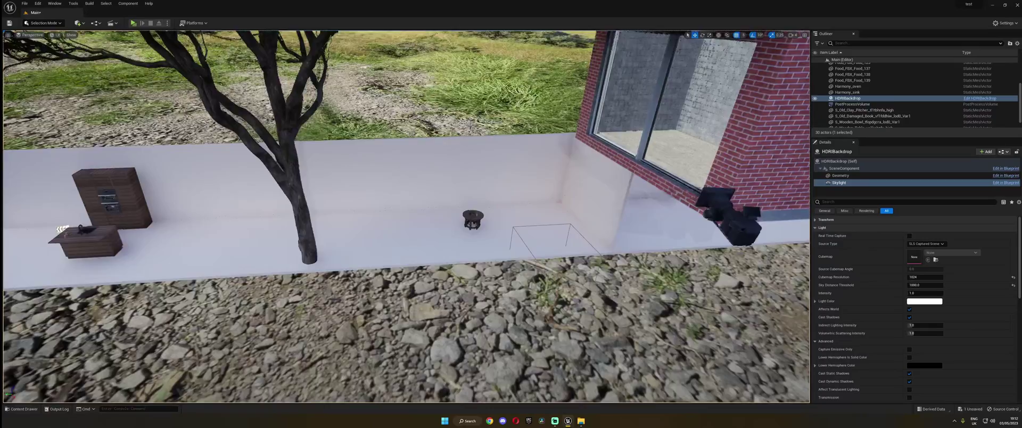
right_click_drag(407, 216, 330, 239)
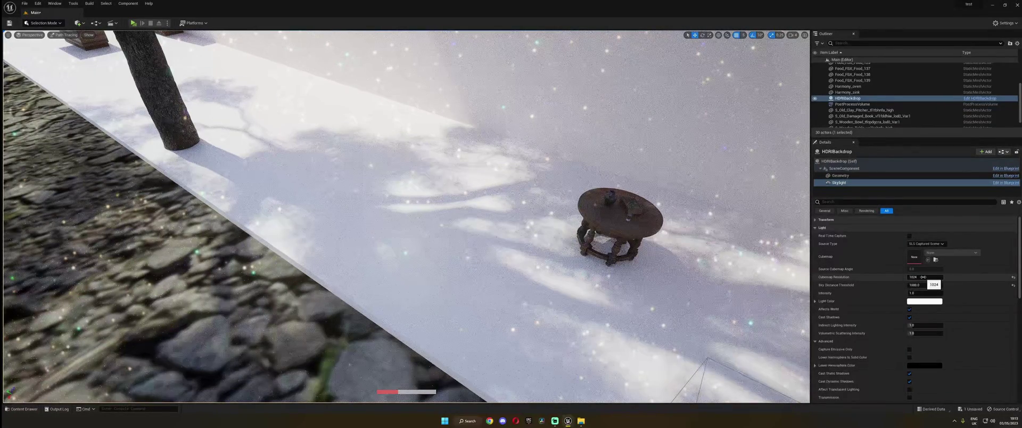
Set the skylight's cubemap resolution first to 512 and finally to 256 to compare the path-traced shadows near the table
left_click(923, 277)
type("51")
key("Return")
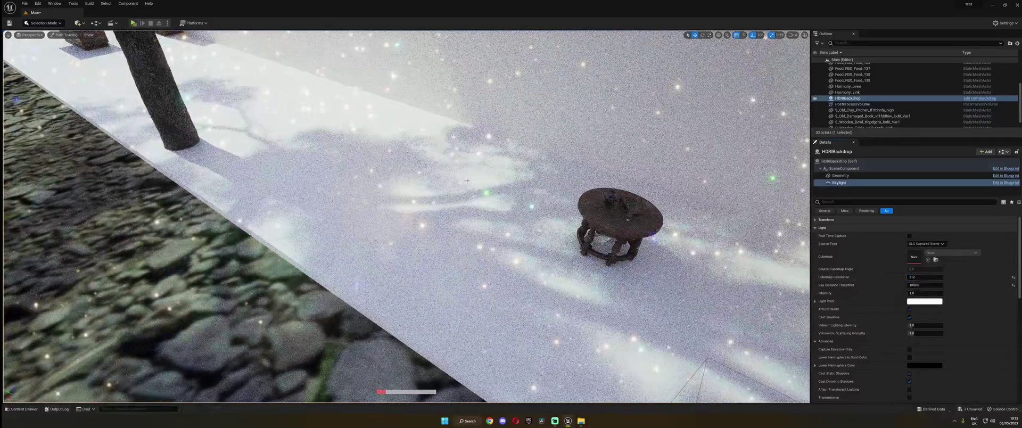
left_click(929, 277)
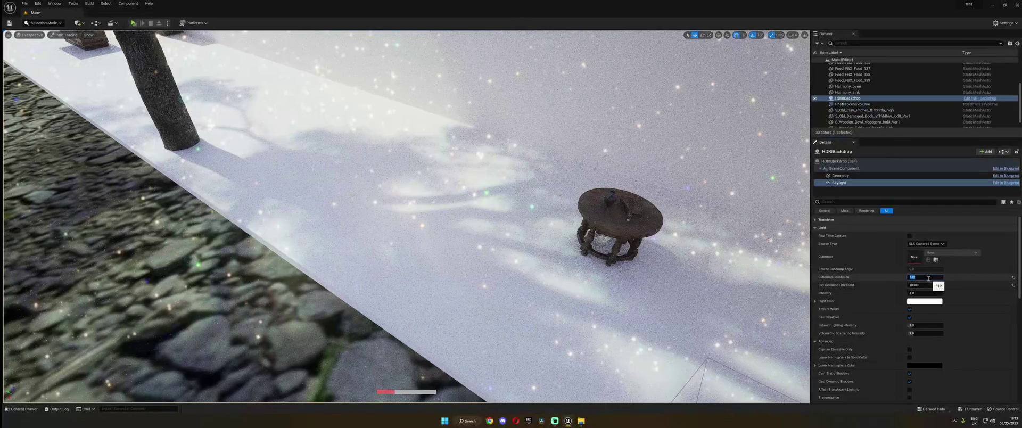
type("256")
key("Return")
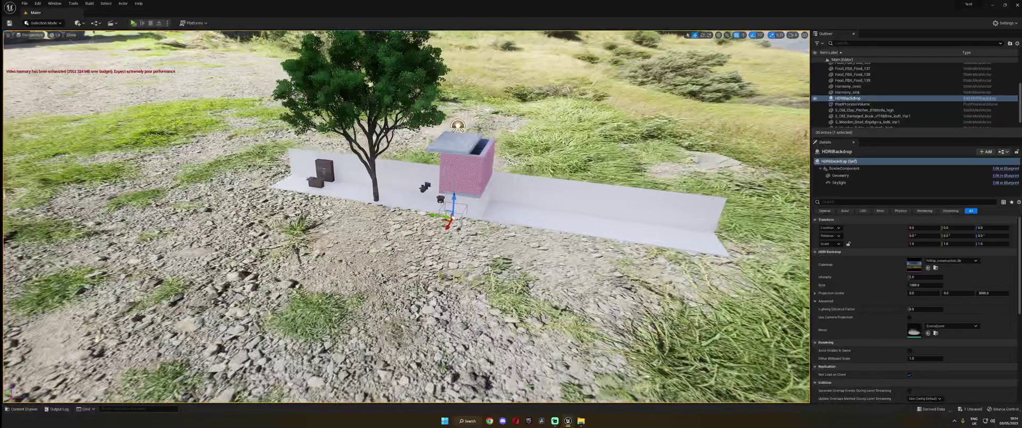
Enable Use Camera Projection on the HDRI backdrop and view the scene from several angles to see how the background follows
scroll(406, 217, "down", 1)
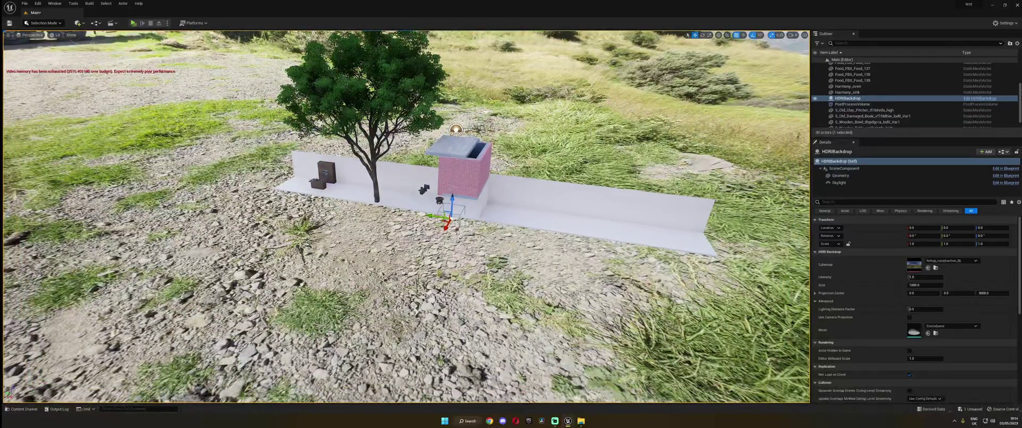
right_click_drag(407, 216, 453, 165)
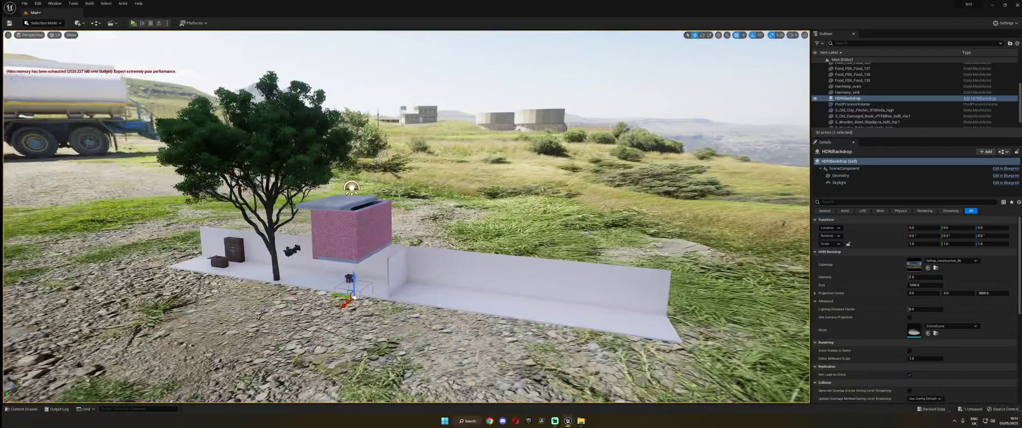
right_click_drag(406, 216, 277, 154)
right_click_drag(406, 216, 565, 299)
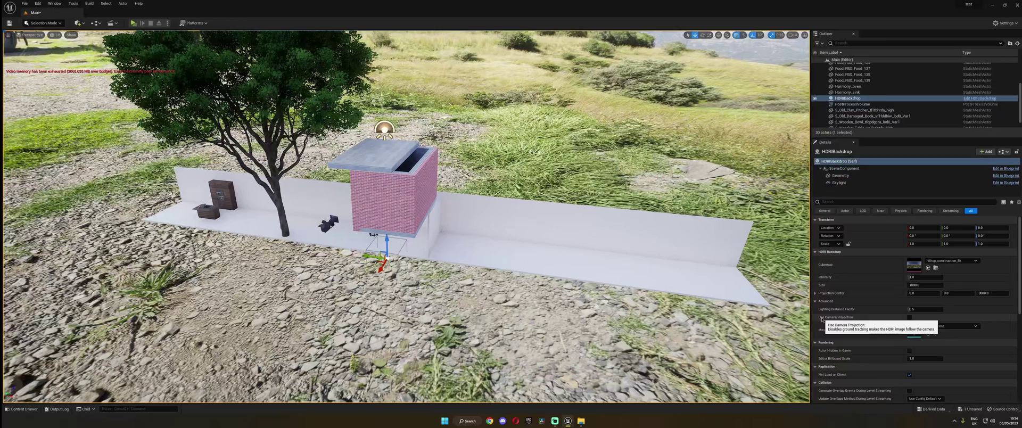
left_click(909, 318)
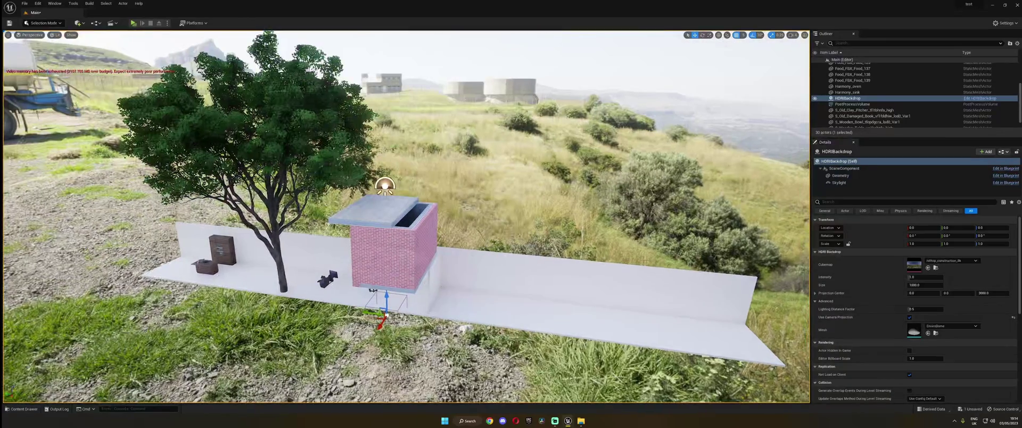
right_click_drag(406, 216, 600, 205)
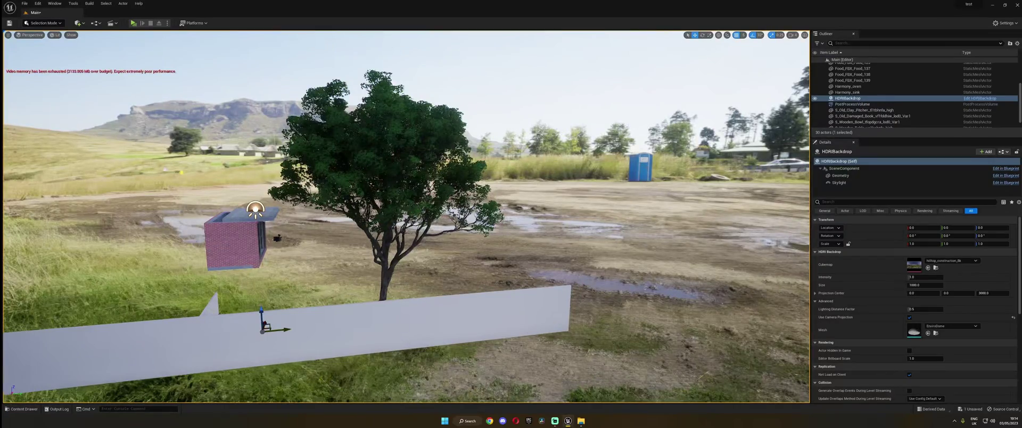
right_click_drag(406, 216, 232, 237)
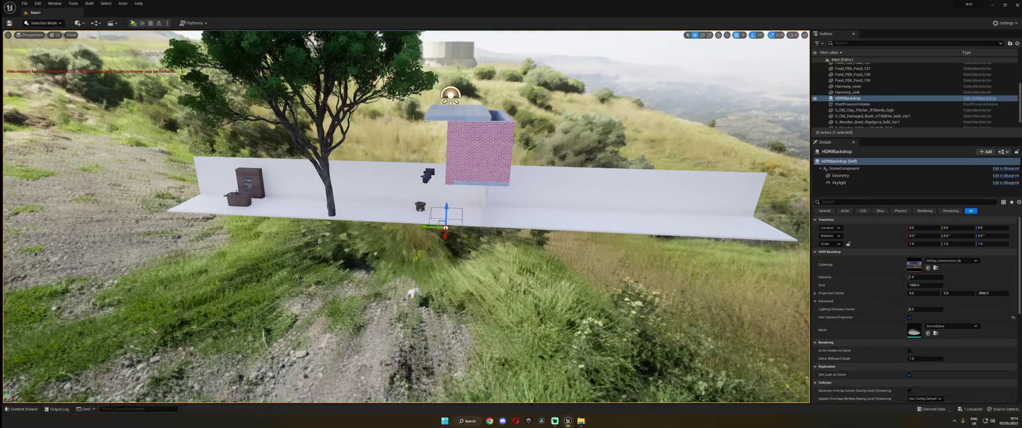
right_click_drag(406, 216, 500, 234)
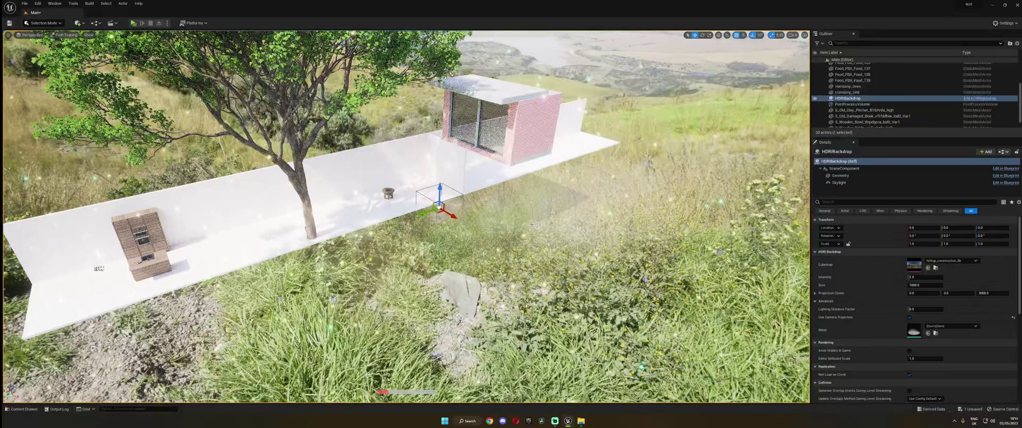
Try a Lighting Distance Factor of 0 on the HDRI backdrop, and reset it to its default
mouse_move(532, 224)
right_mouse_down()
mouse_move(601, 246)
mouse_move(676, 248)
right_mouse_up()
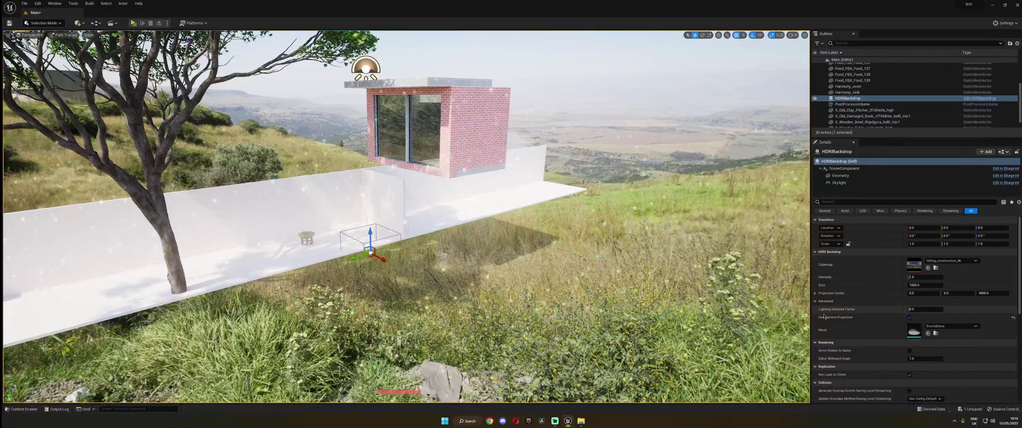
left_click(916, 309)
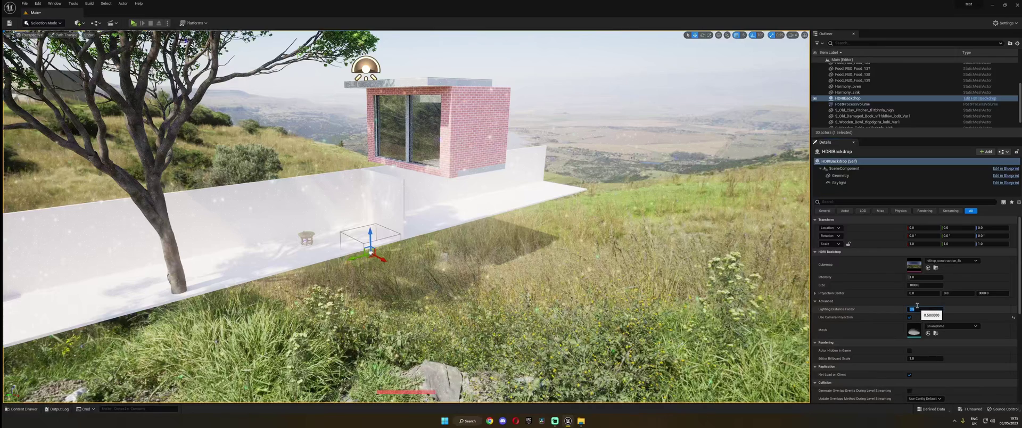
type("0")
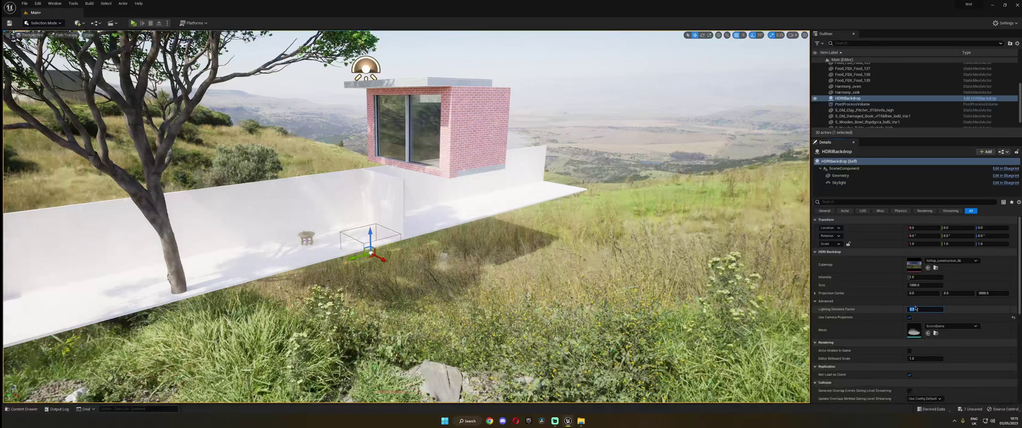
key("Return")
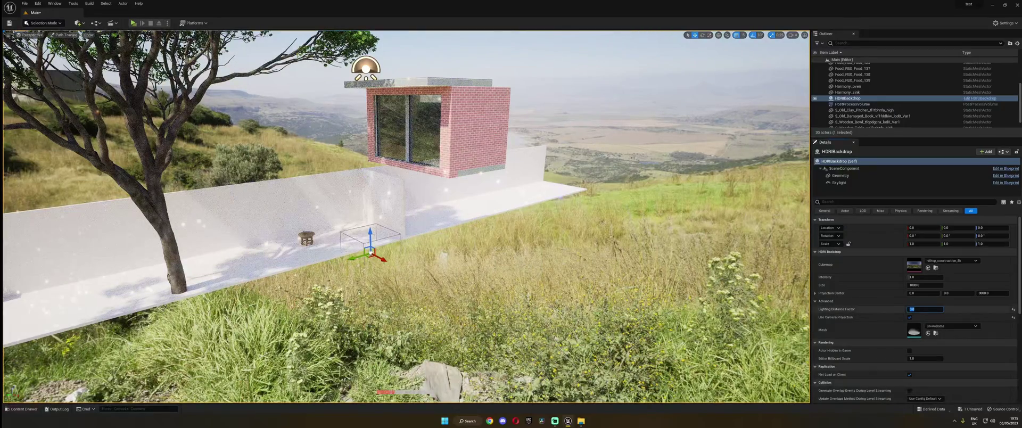
left_click(1015, 312)
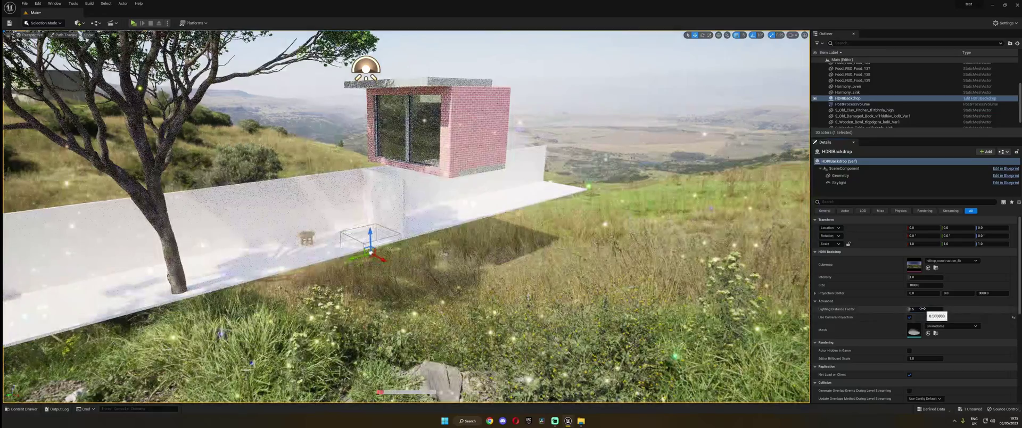
Set the HDRI backdrop's Lighting Distance Factor first to 0.1 and finally to 2 to compare the shadows on the ground
left_click(922, 309)
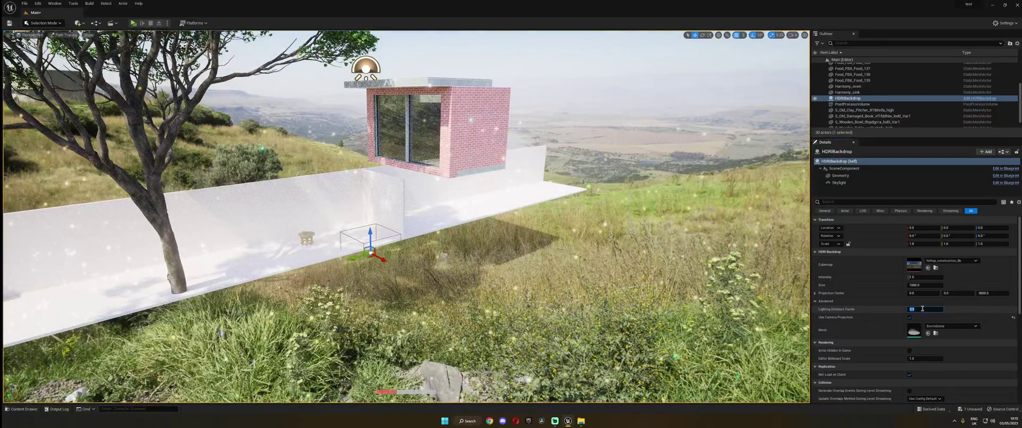
type("0.1")
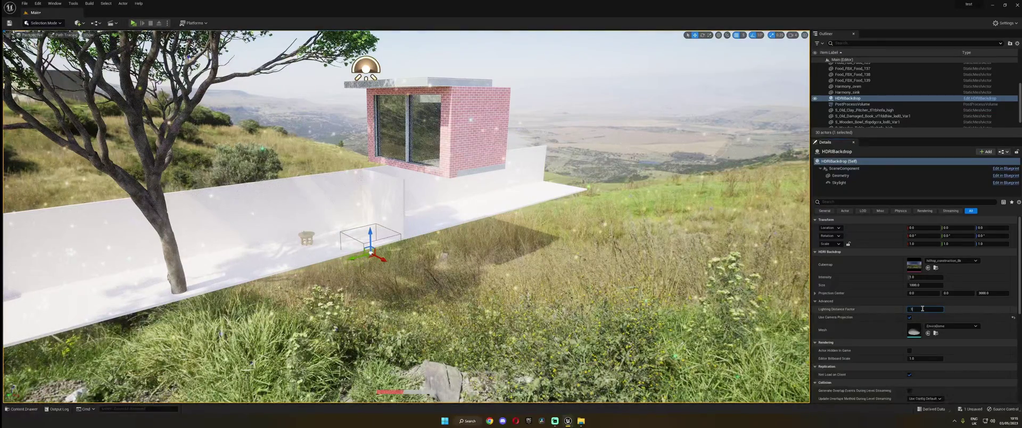
key("Return")
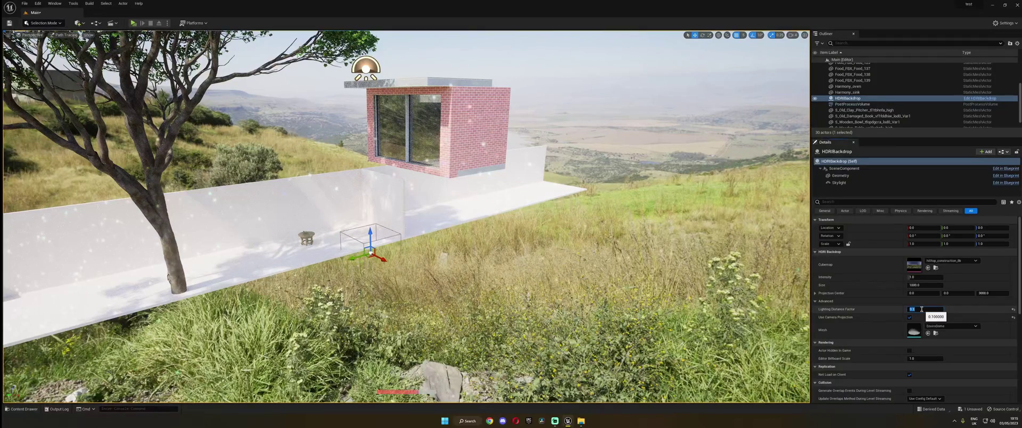
type("2")
key("Return")
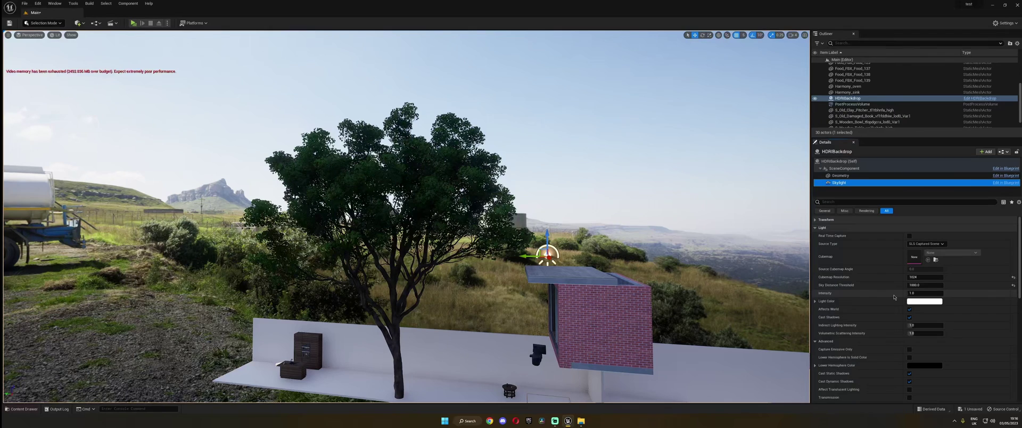
Switch the viewport to Path Tracing and test the skylight's intensity at 2 and 5, finally setting it to 1
left_click(57, 35)
left_click(110, 111)
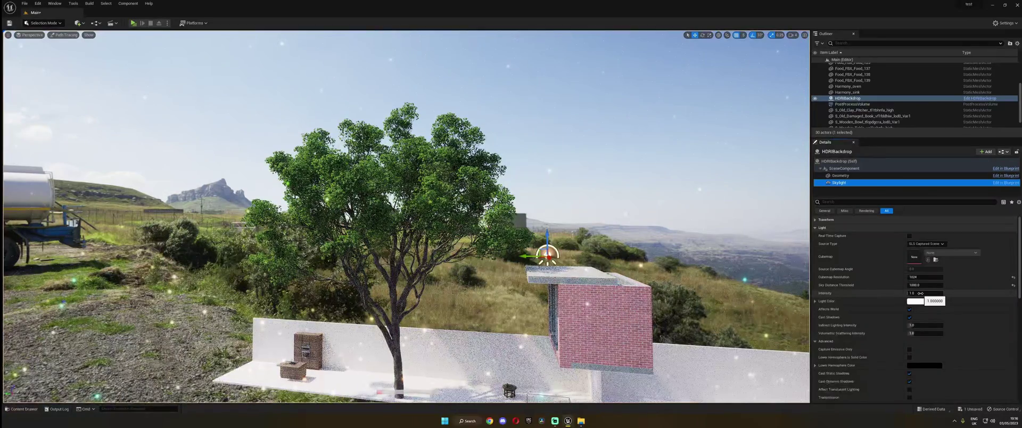
left_click(920, 293)
type("2")
key("Return")
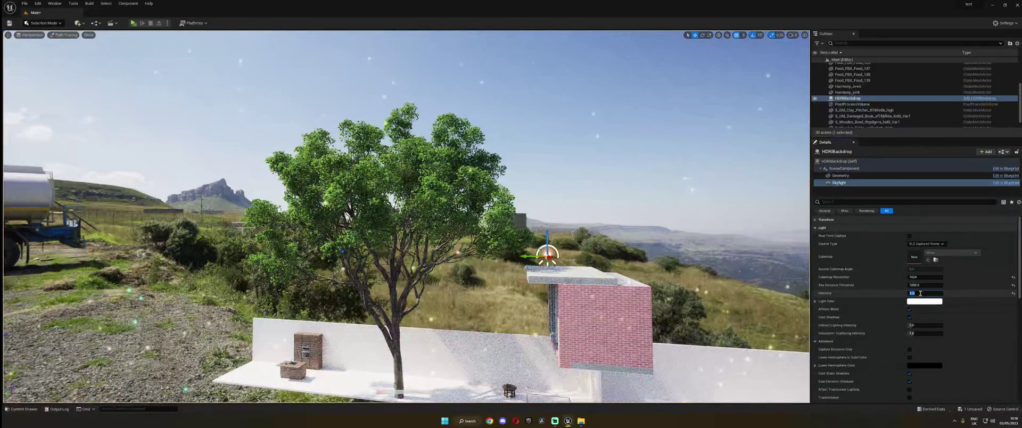
type("5")
key("Return")
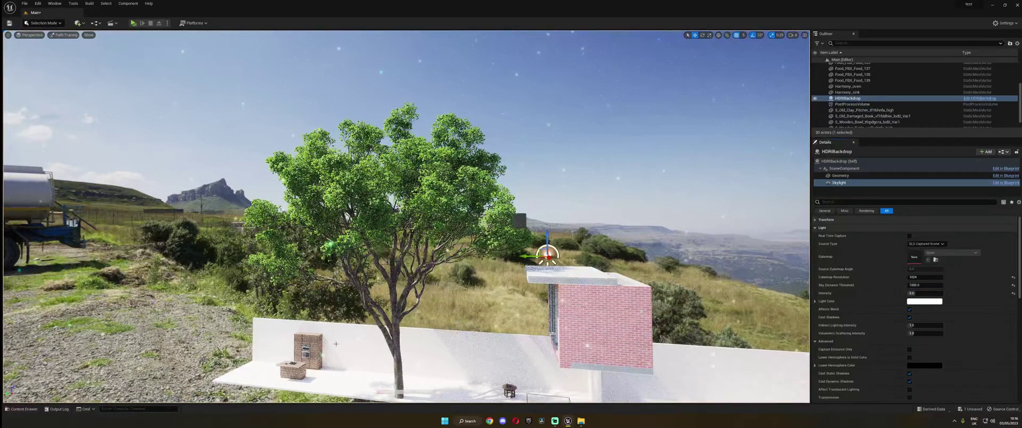
left_click(928, 292)
type("1")
key("Return")
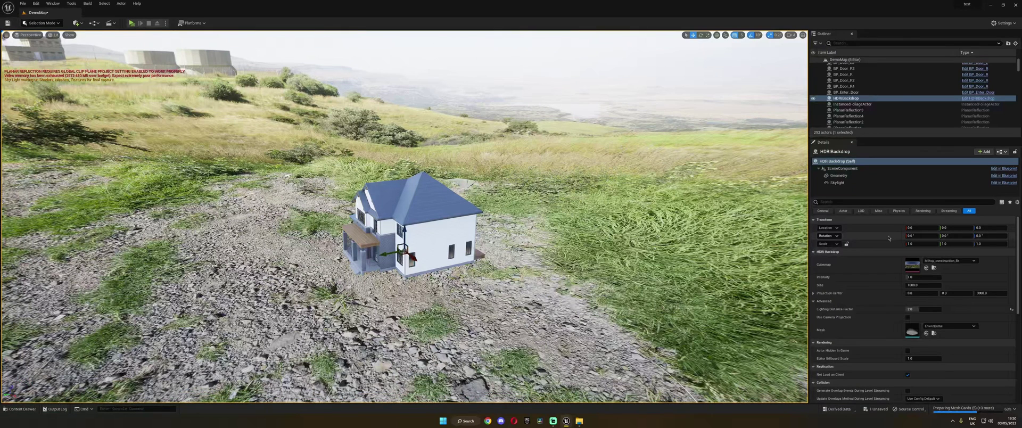
Set the HDRI backdrop's Z rotation to 35° in the house scene
left_click(987, 235)
type("35")
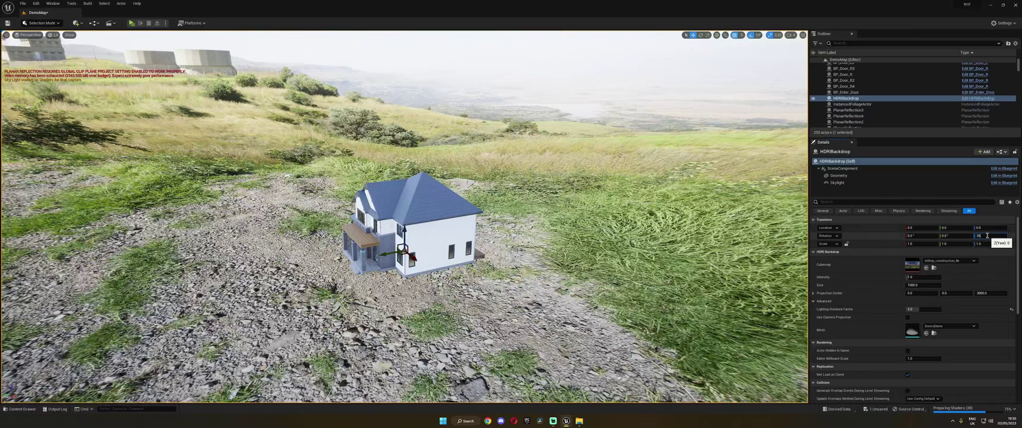
key("Return")
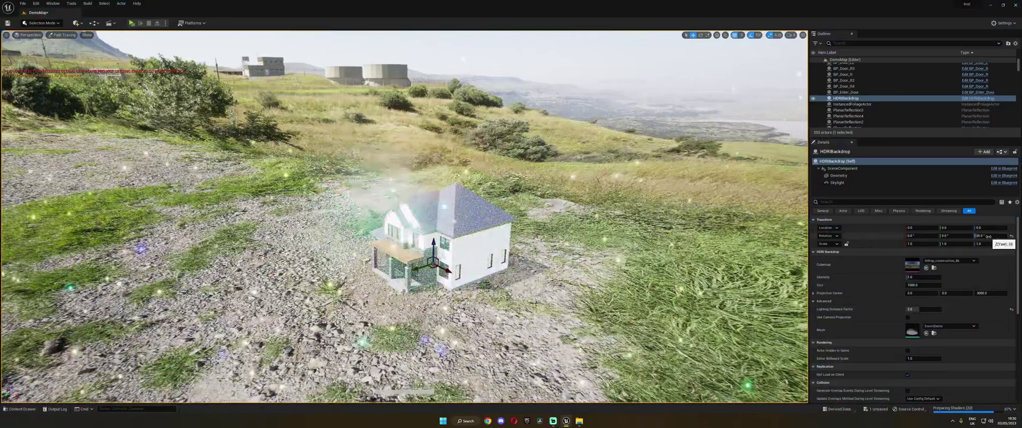
Try a Z rotation of 200° on the HDRI backdrop behind the house, and return it to 35°
left_click(988, 236)
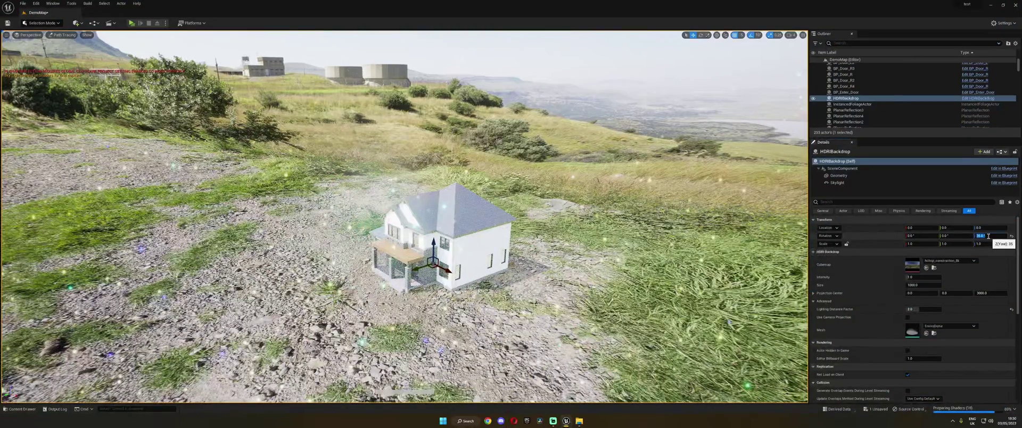
type("200")
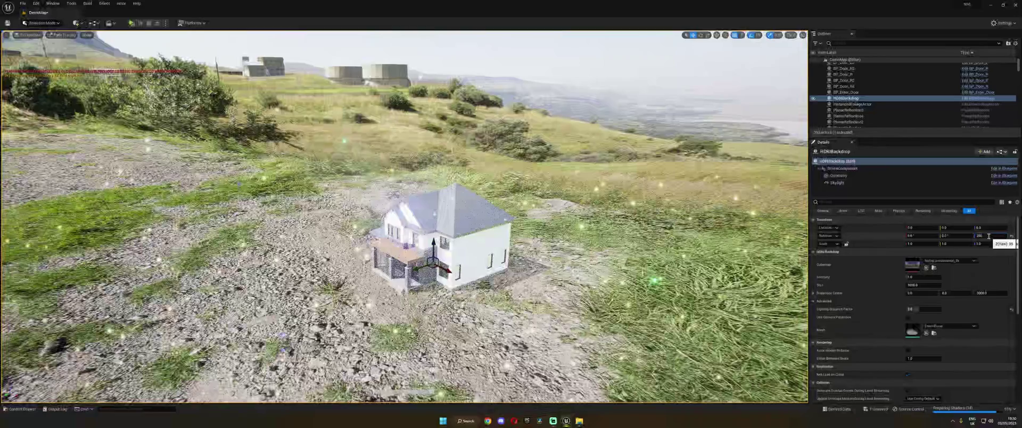
key("Return")
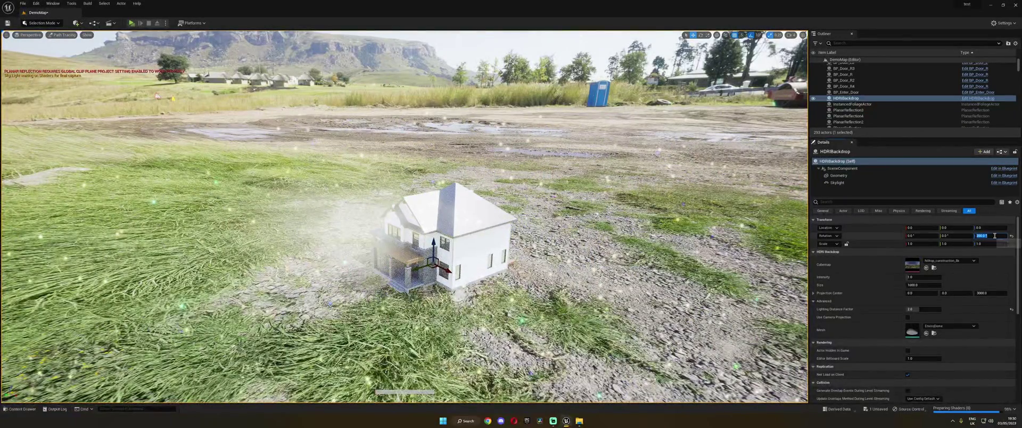
type("35")
key("Return")
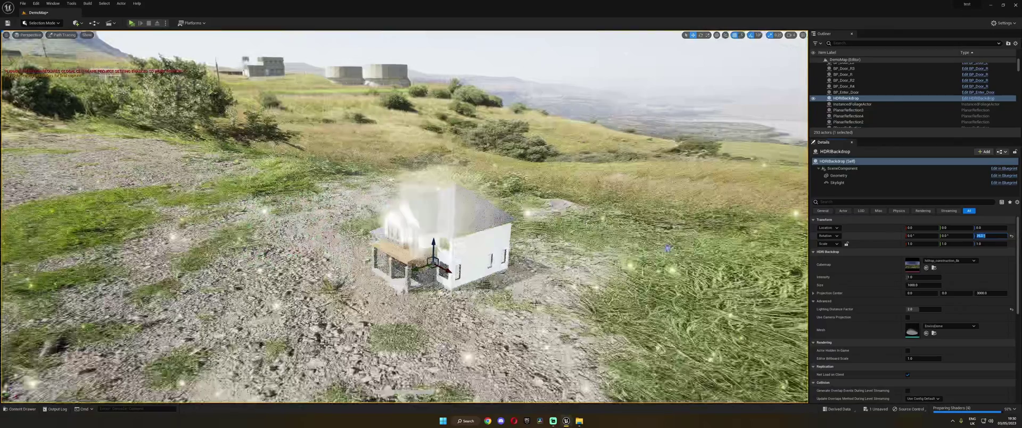